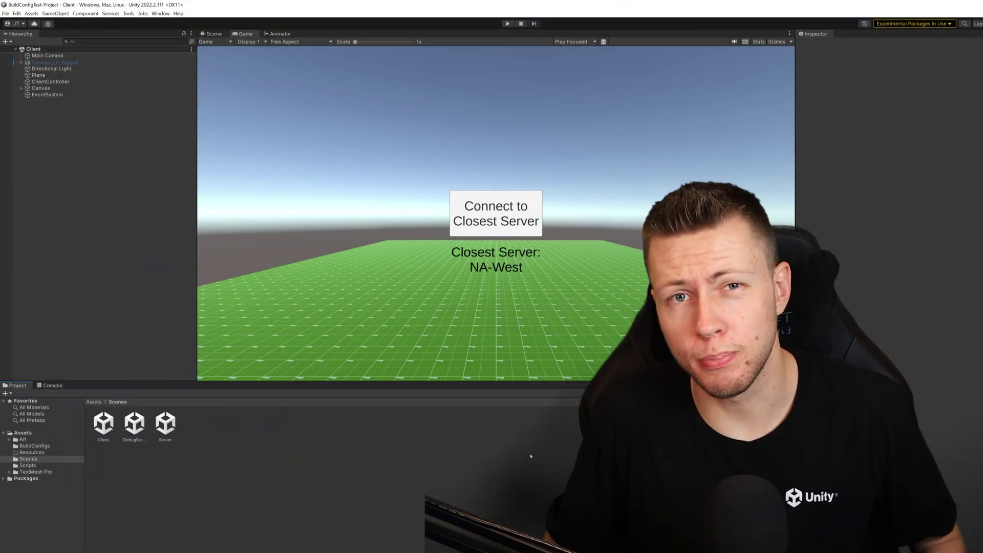
Step: In Build Settings, add the scenes but keep only the Client scene in the build
key(ctrl+shift+b)
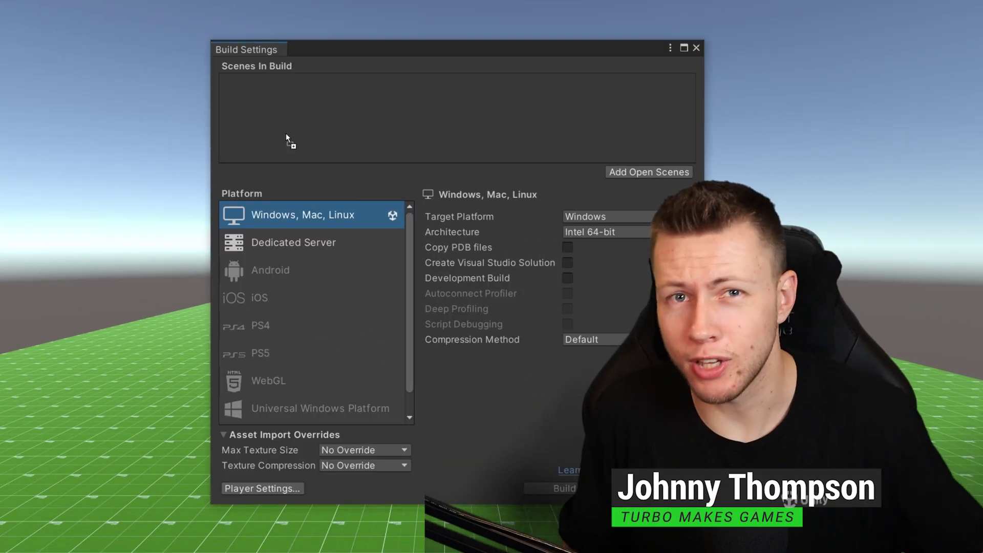
drag(286, 134, 287, 119)
click(263, 78)
click(224, 91)
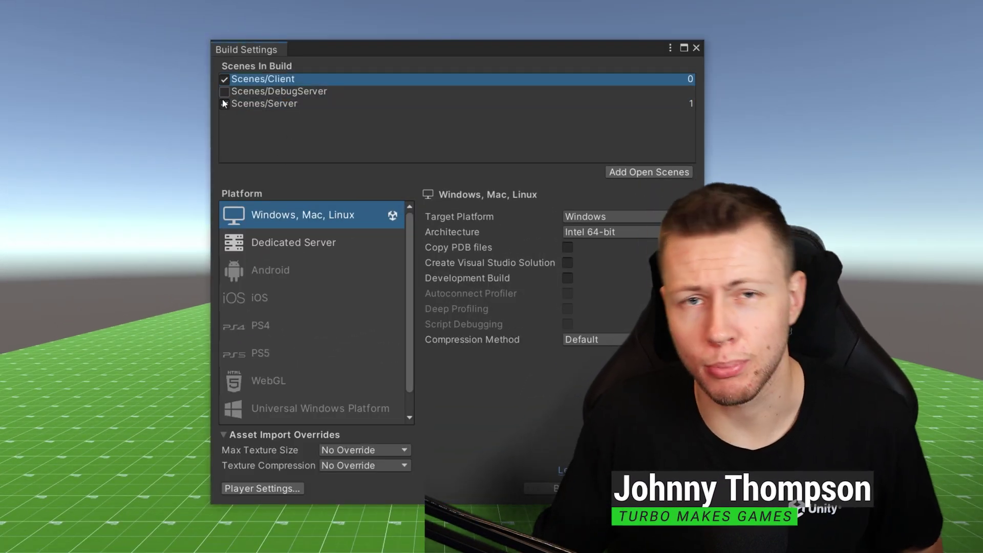
click(224, 104)
Step: Enable Development Build, Autoconnect Profiler and Deep Profiling Support
click(567, 278)
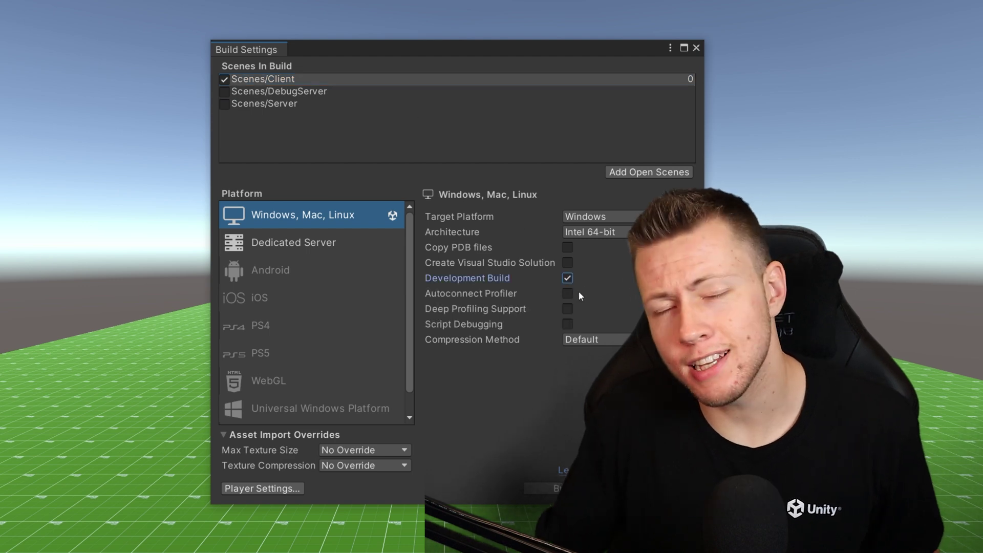
click(567, 293)
click(568, 308)
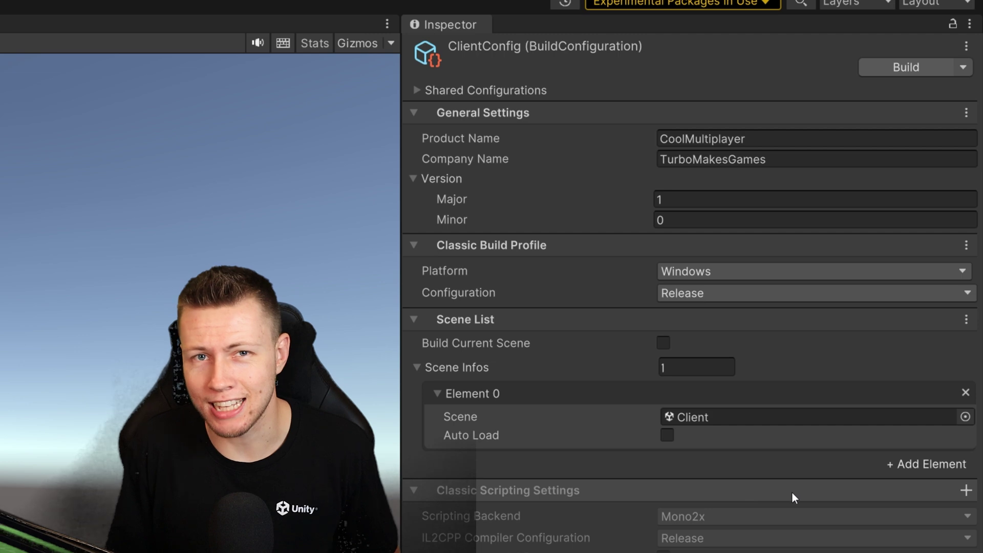
click(966, 490)
click(773, 518)
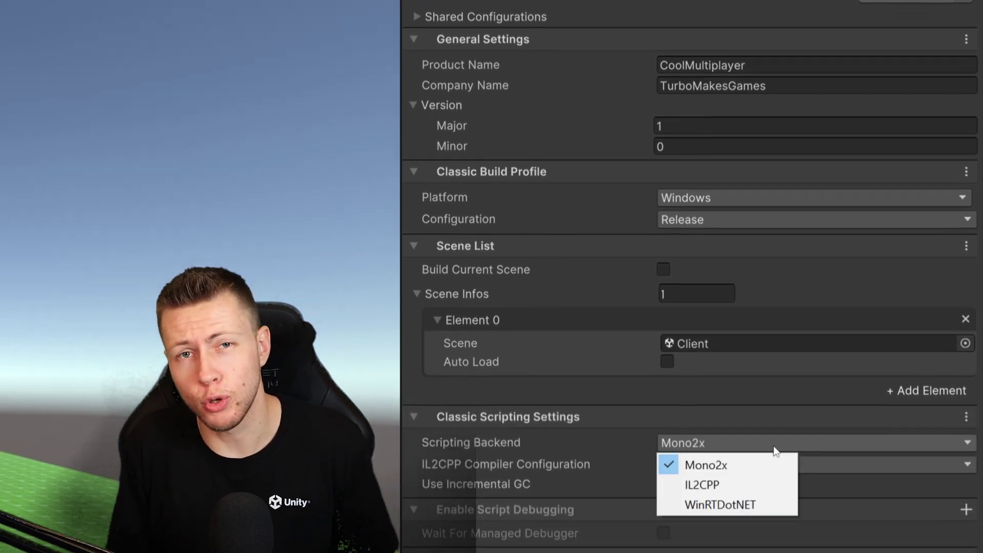
click(749, 485)
click(752, 465)
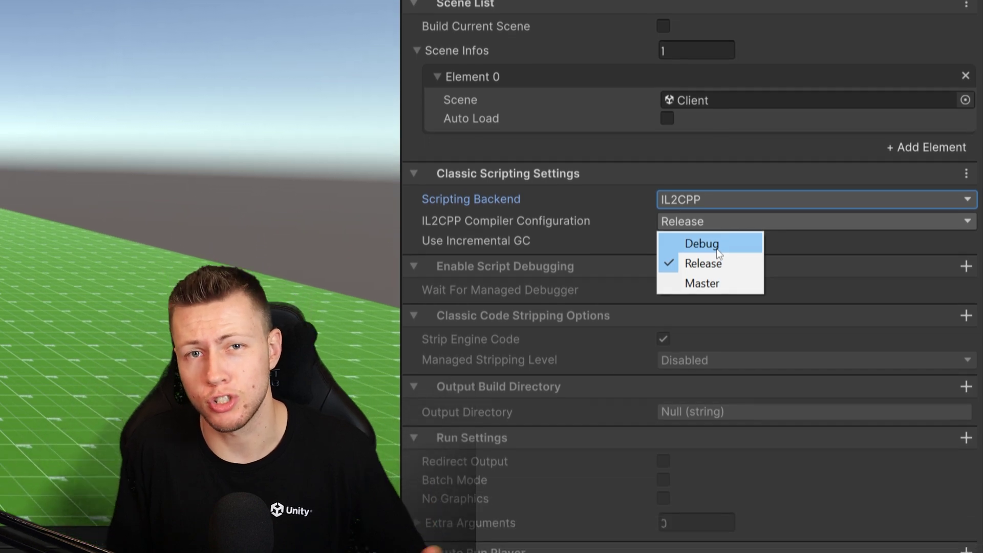
click(733, 284)
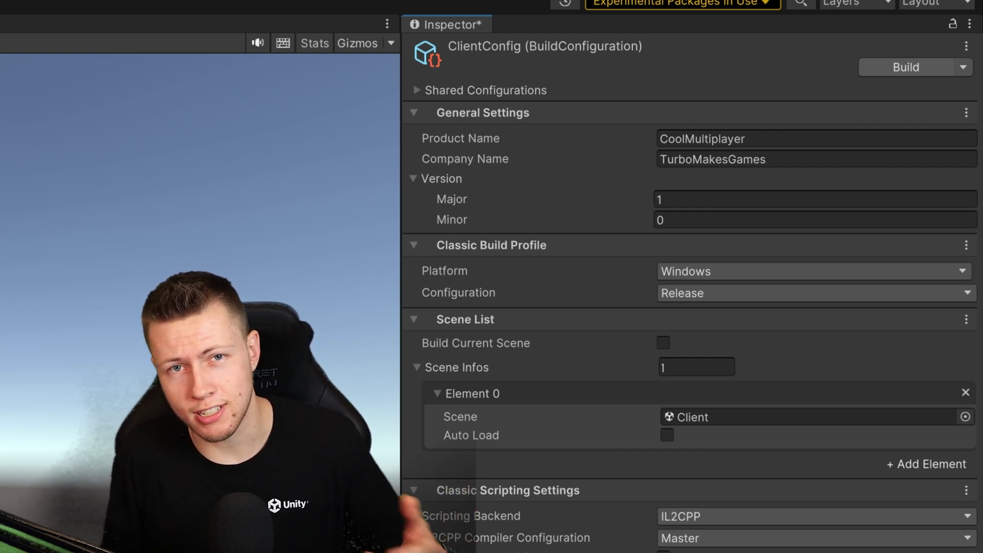
key(ctrl+z)
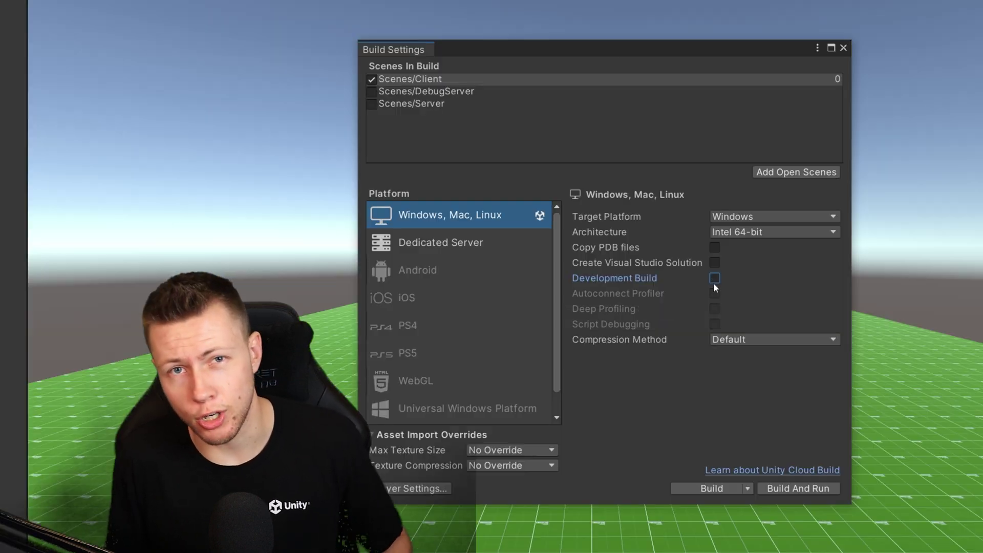
Step: Make the Windows build a development build and start building the player
click(714, 278)
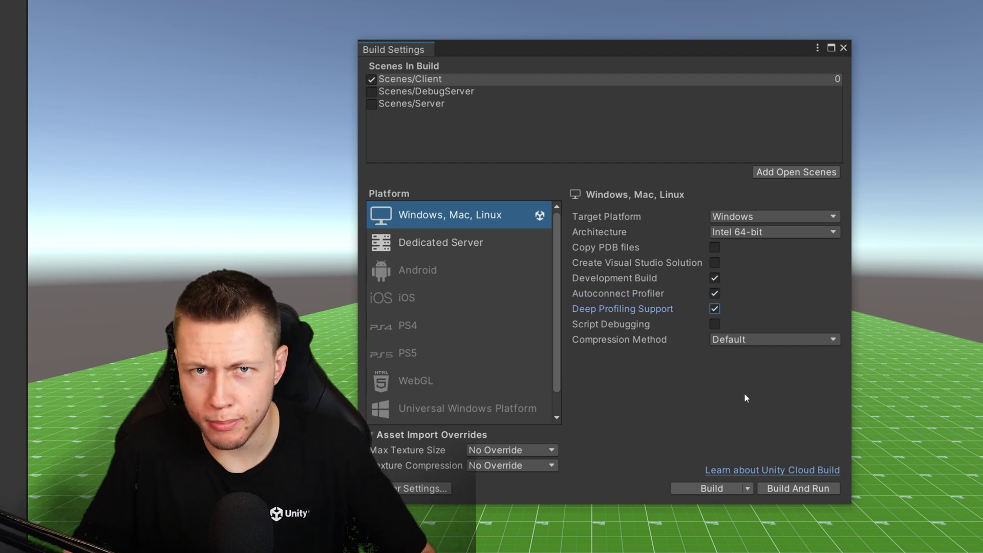
click(719, 490)
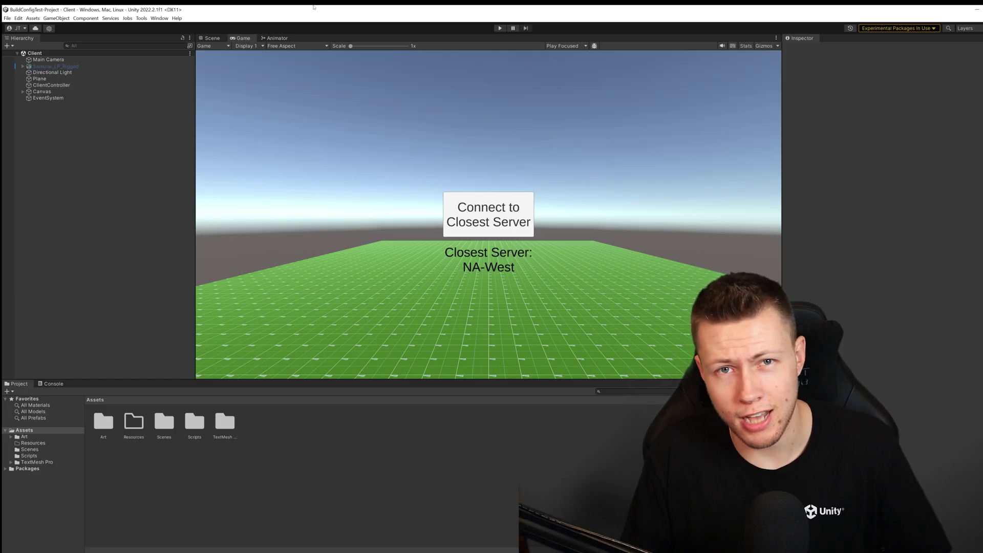
Step: Add com.unity.platforms by name in Package Manager and view its dependencies
click(159, 18)
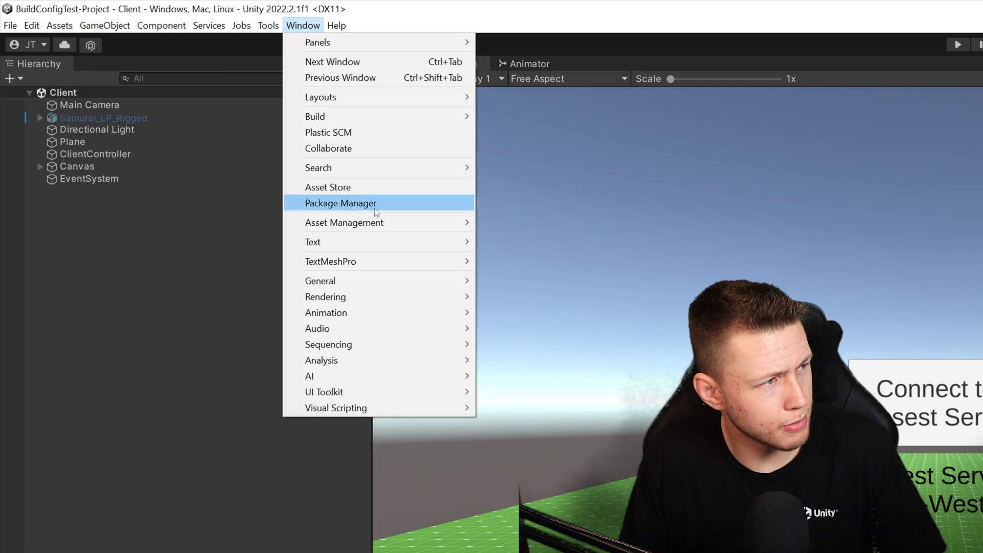
click(374, 204)
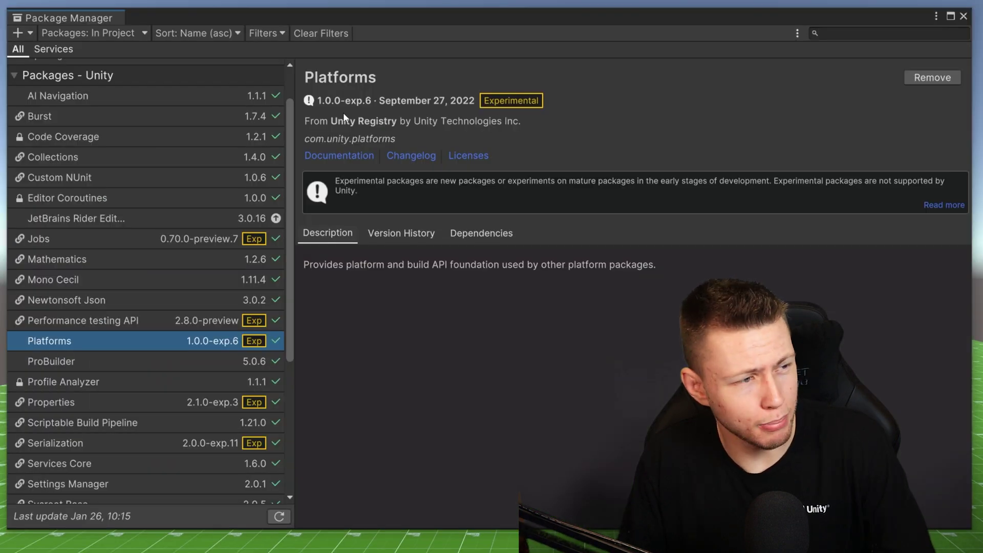
click(32, 35)
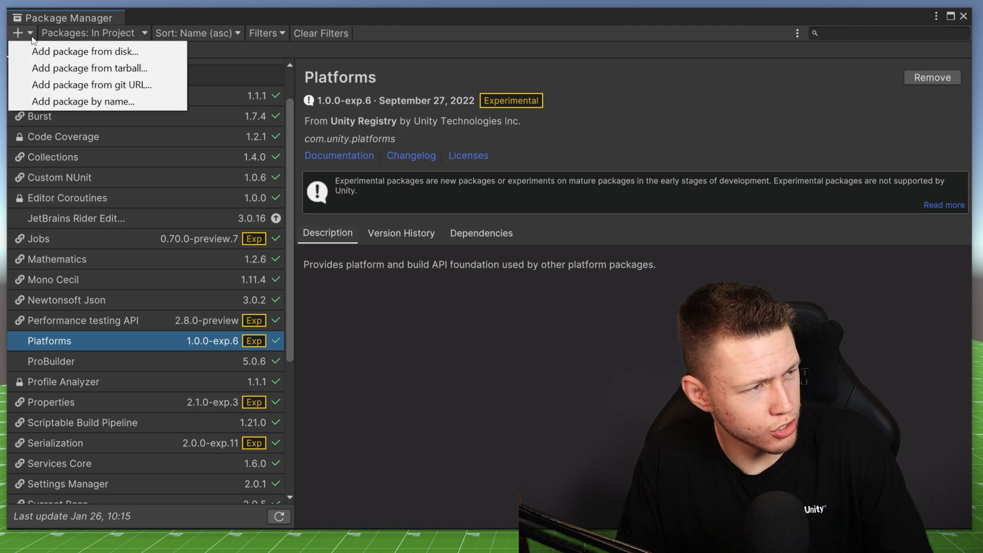
click(156, 102)
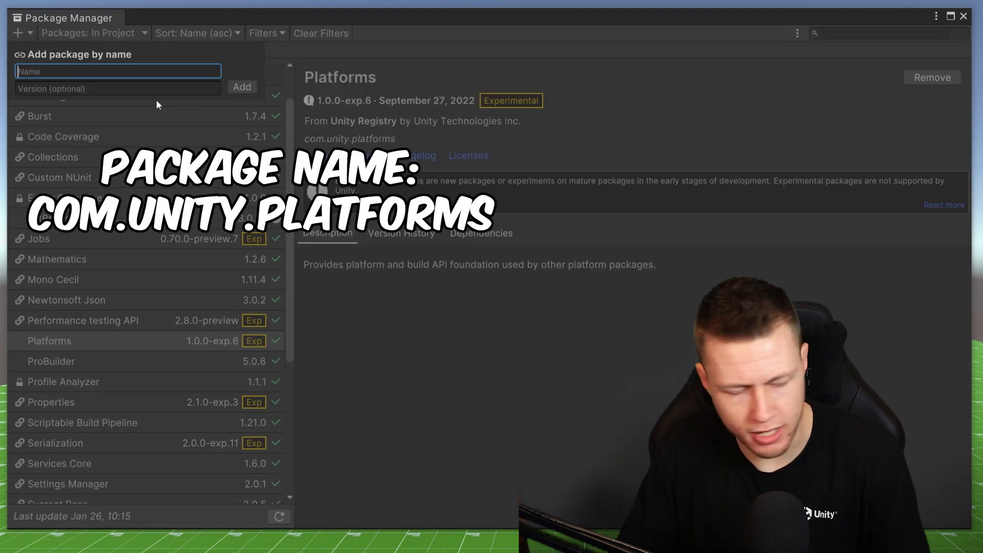
text(com.unity)
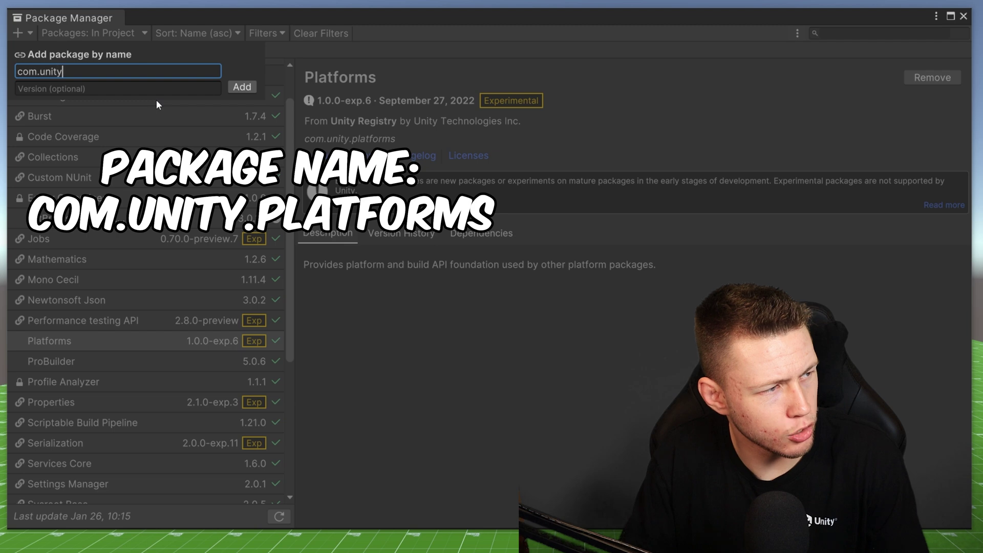
text(.platforms)
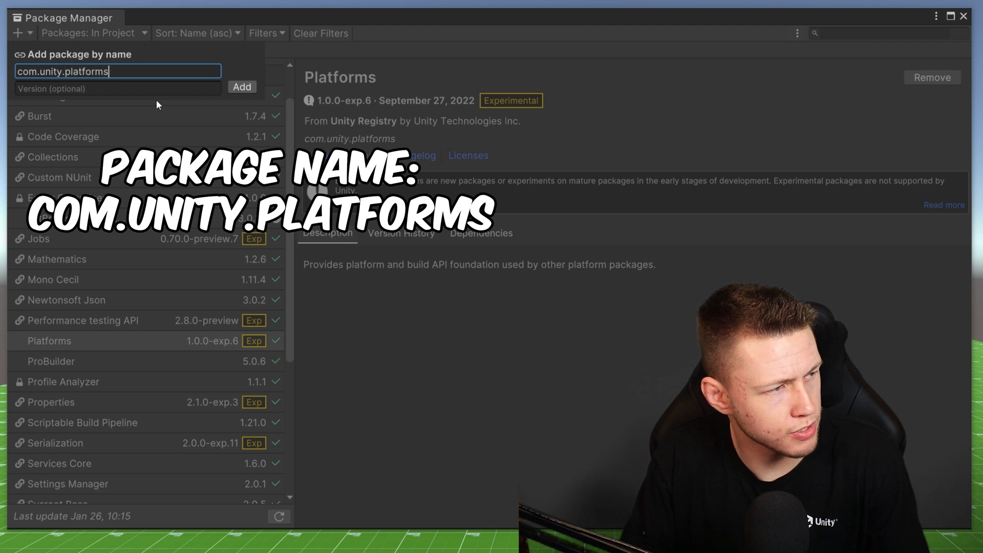
click(416, 99)
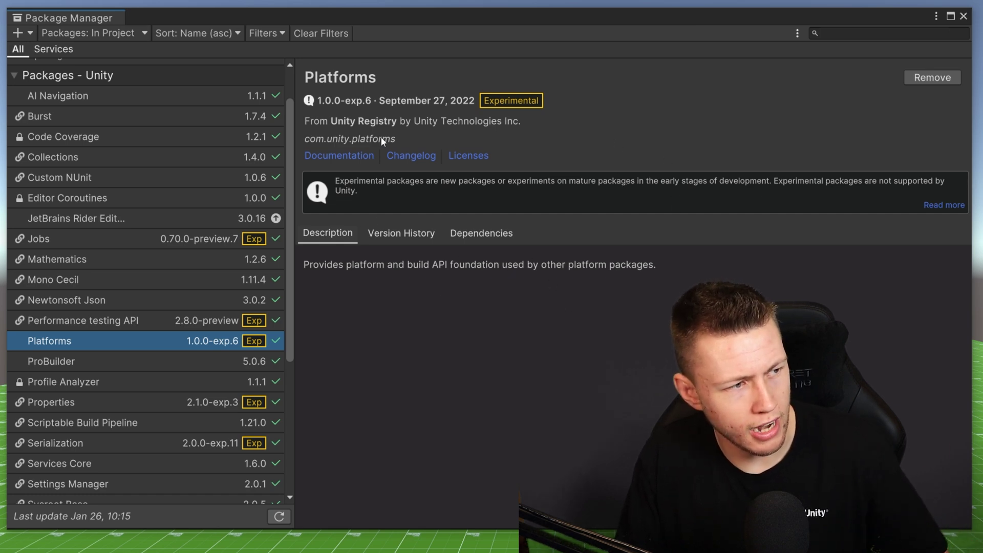
click(489, 234)
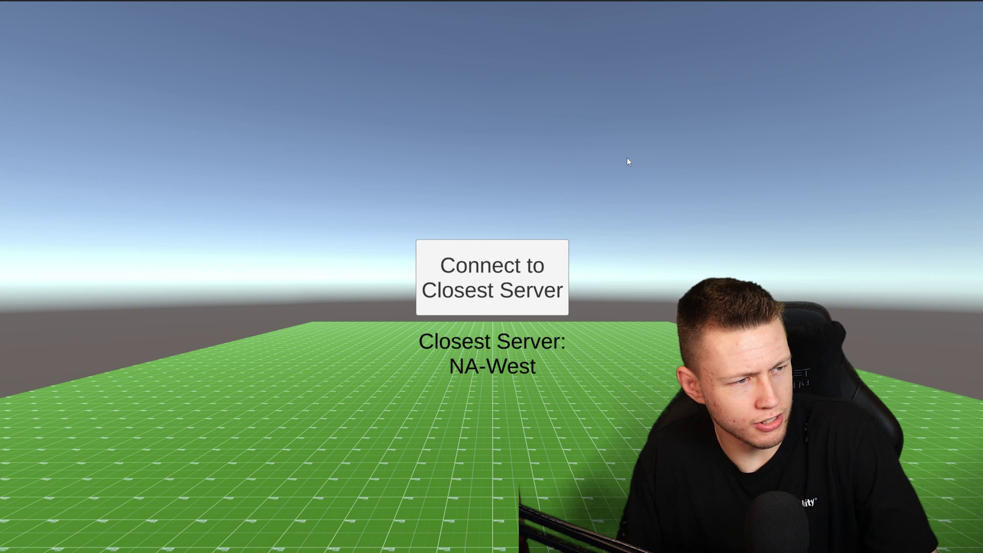
Step: Connect the client to the closest server, NA-West
click(529, 274)
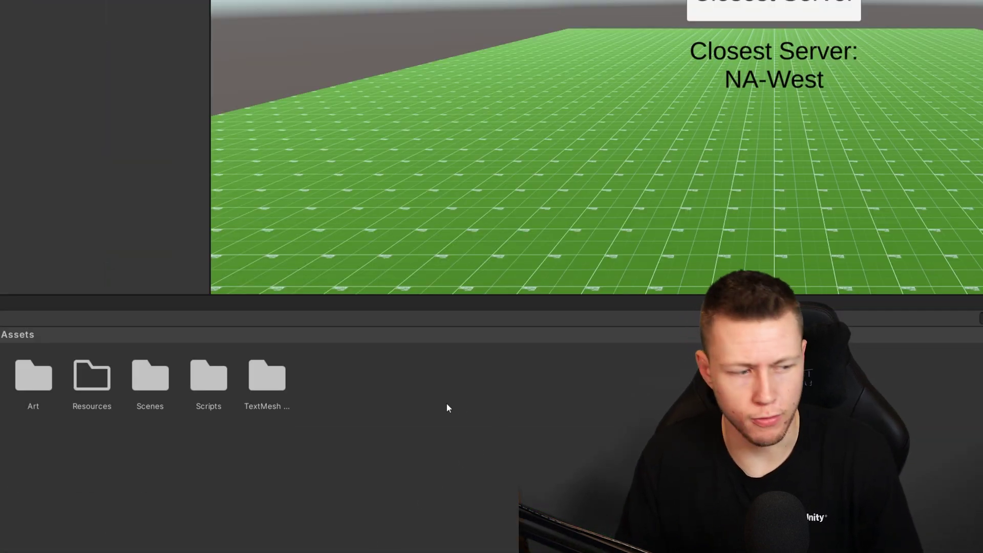
Step: Create a new folder named BuildConfigs in Assets
right_click(399, 397)
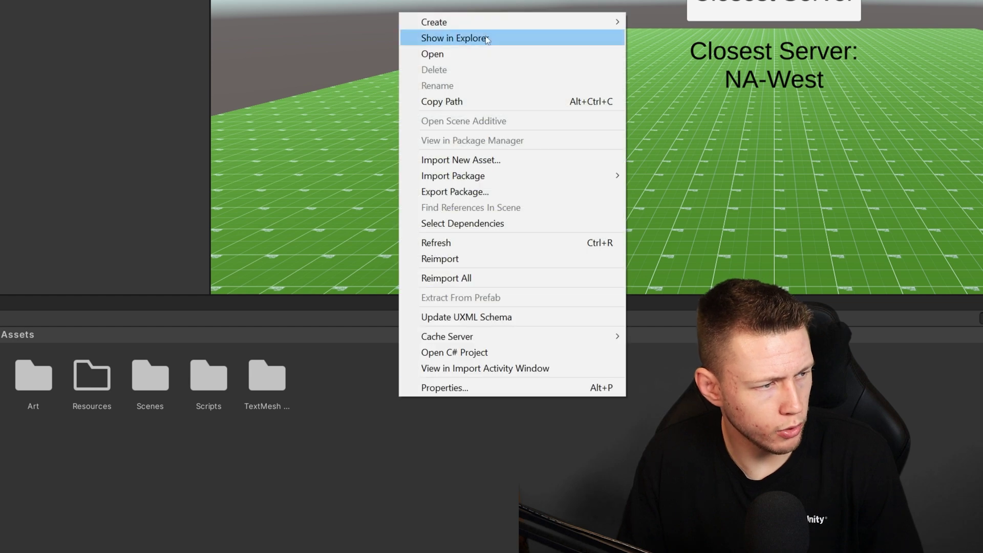
mouse_move(492, 21)
click(702, 3)
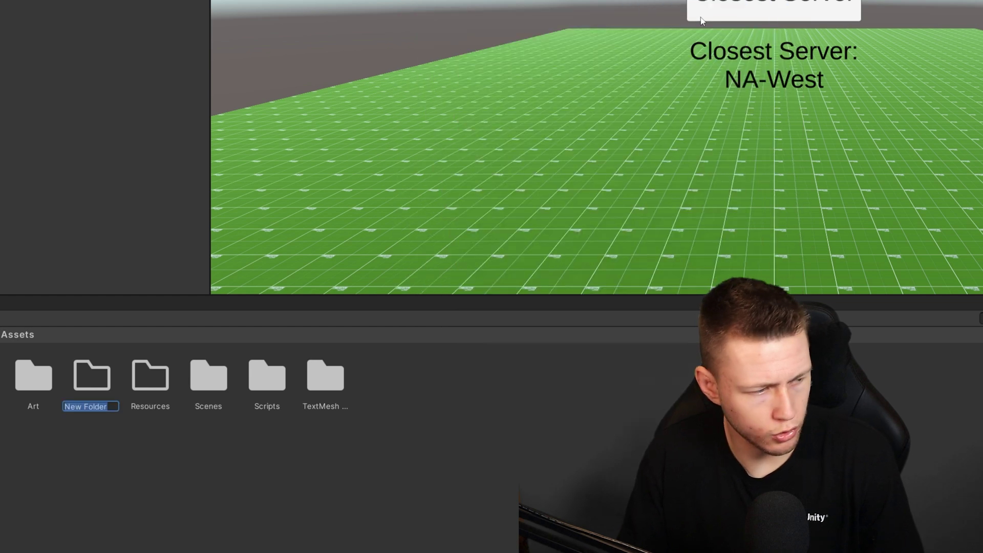
text(BuildConfi...)
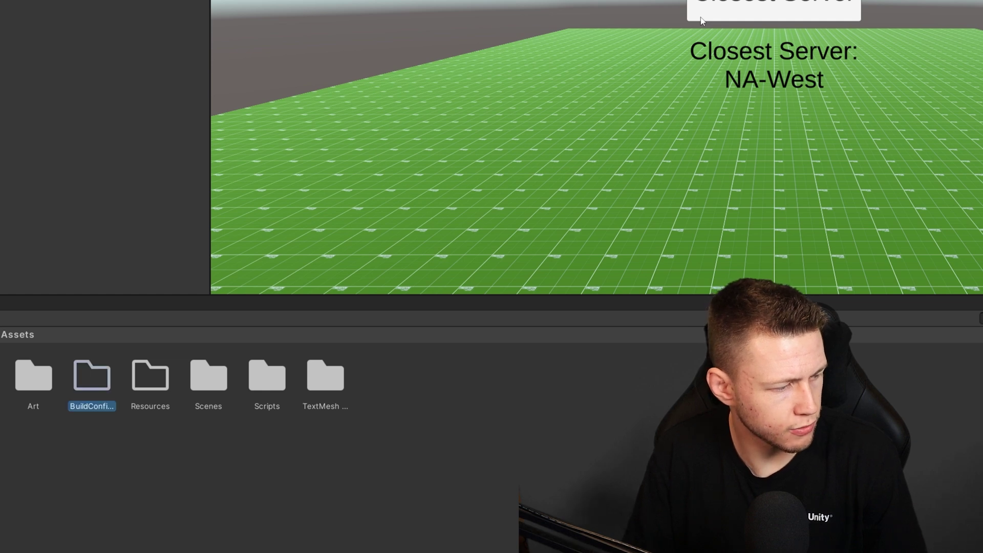
Step: Inside BuildConfigs, create an empty build configuration named ServerBuild
double_click(98, 378)
right_click(135, 398)
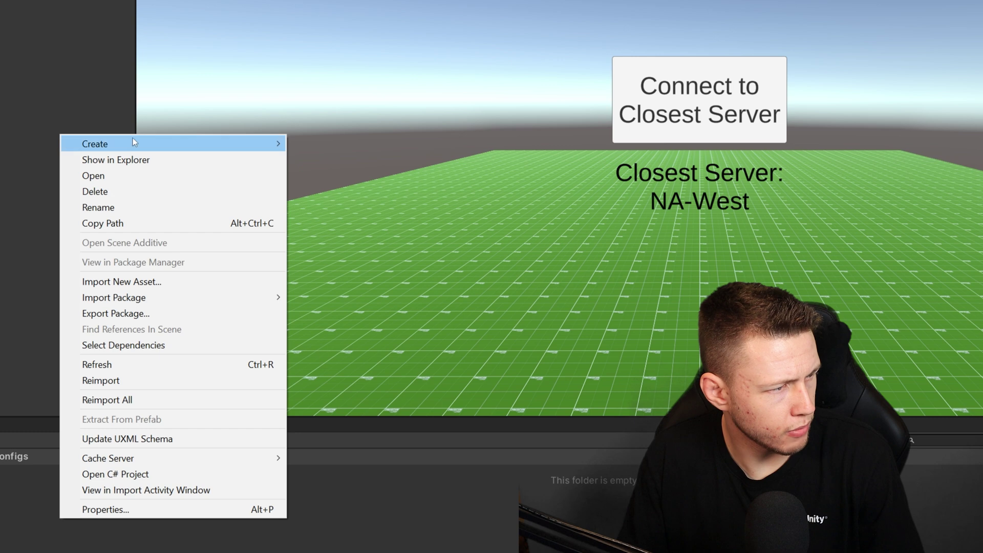
mouse_move(203, 22)
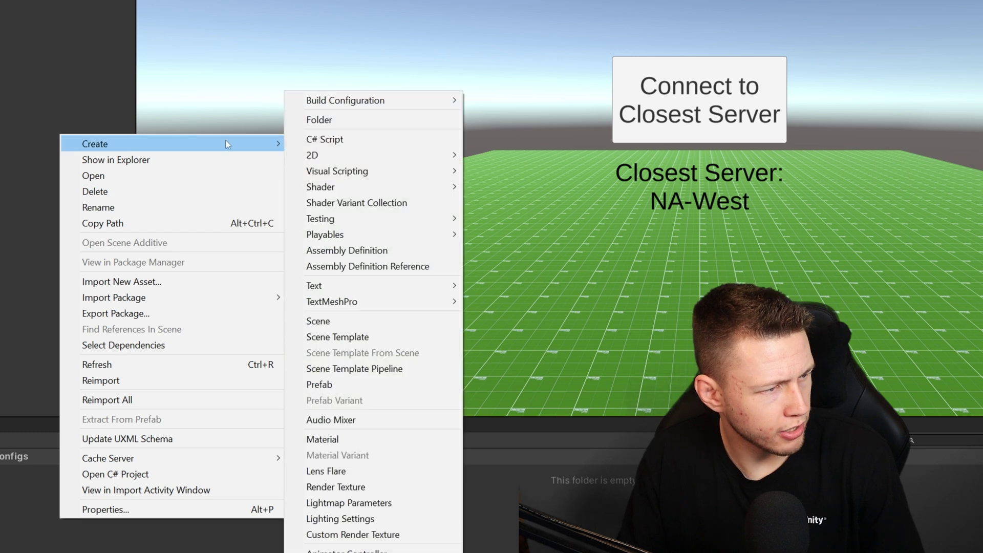
mouse_move(410, 101)
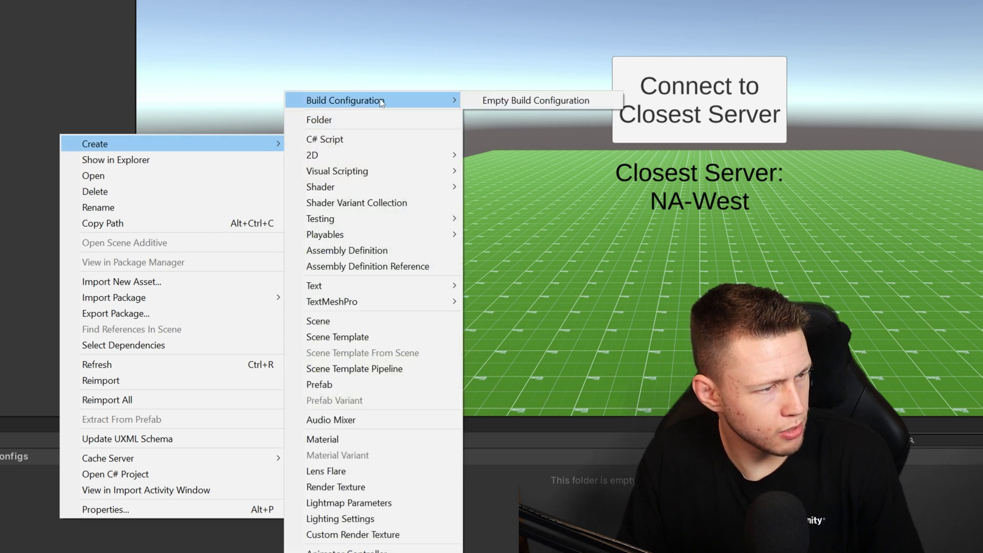
click(501, 101)
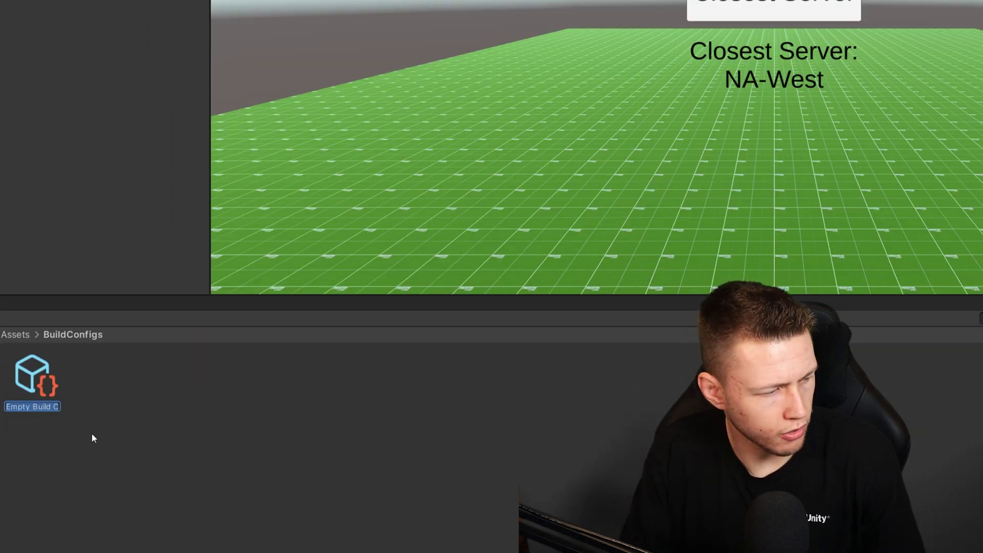
text(ServerBui)
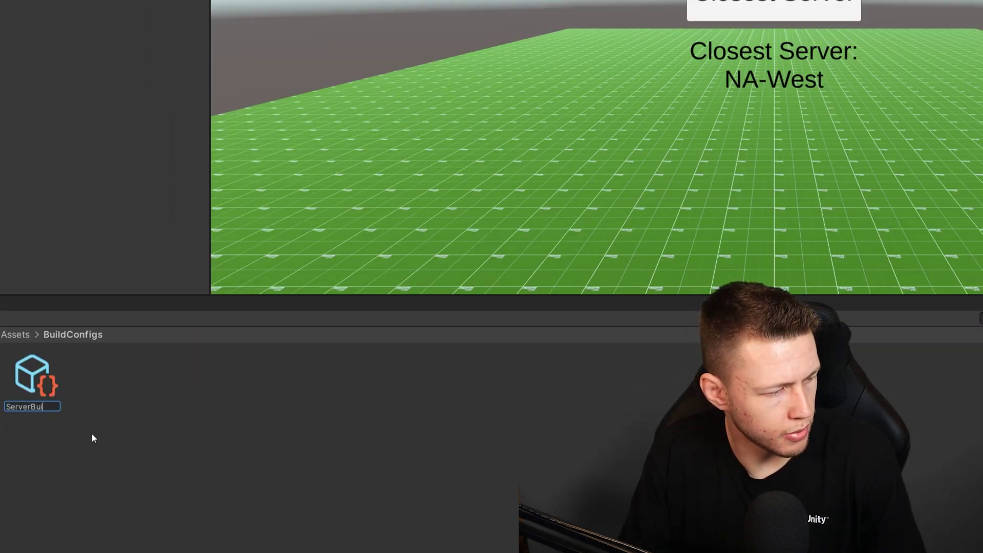
text(ld)
key(Return)
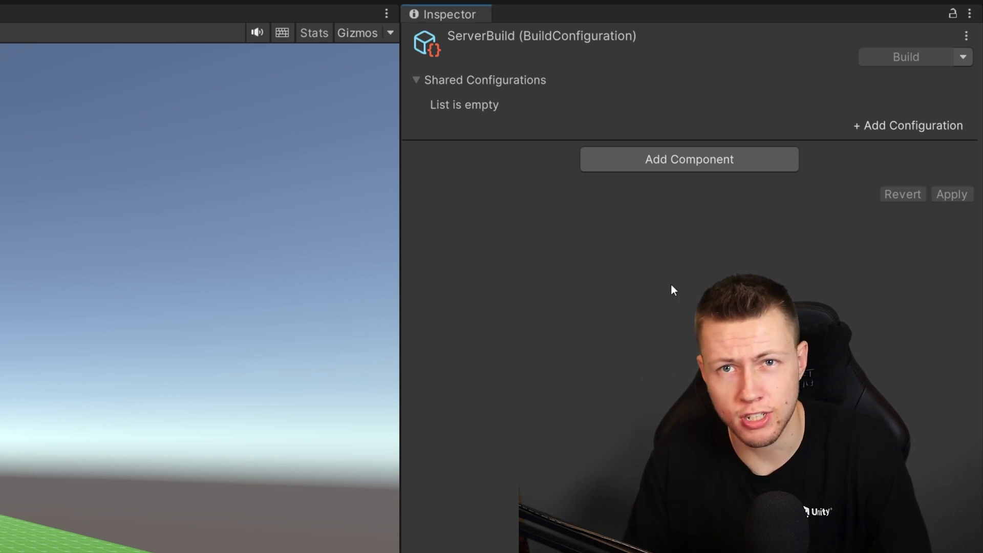
Step: Add a General Settings component to ServerBuild
click(693, 162)
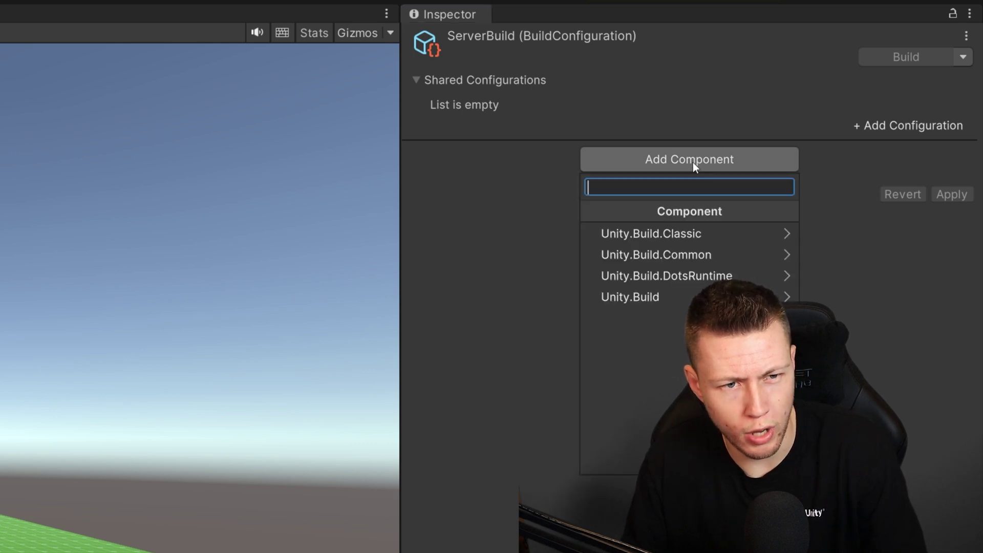
click(727, 254)
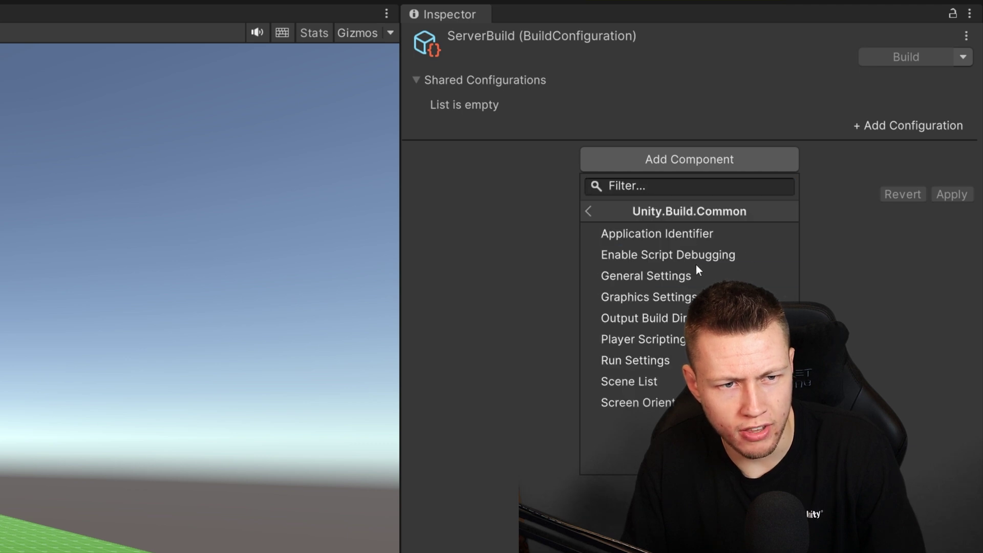
click(686, 277)
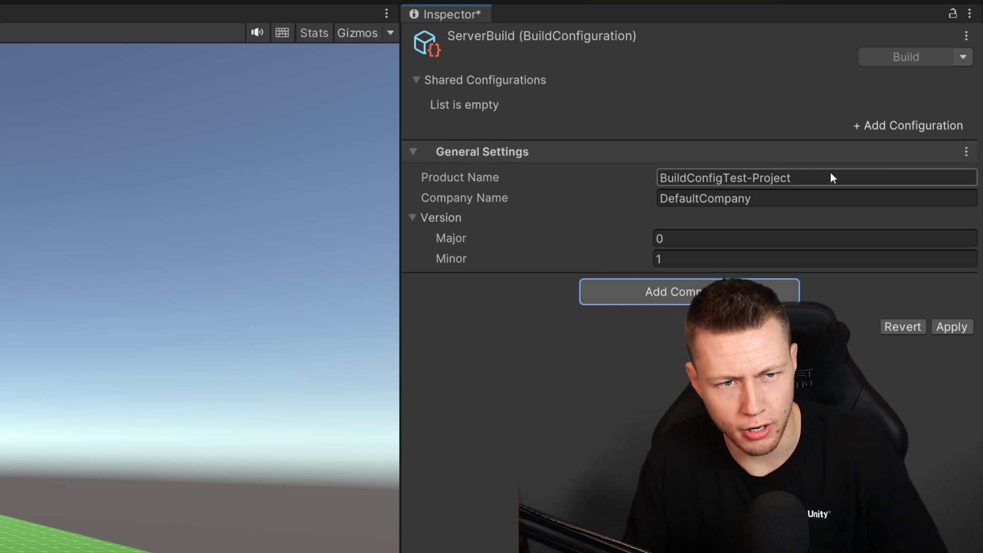
Step: Set product name CoolMultiplayer, company TurboMakesGames and minor version 5
click(812, 180)
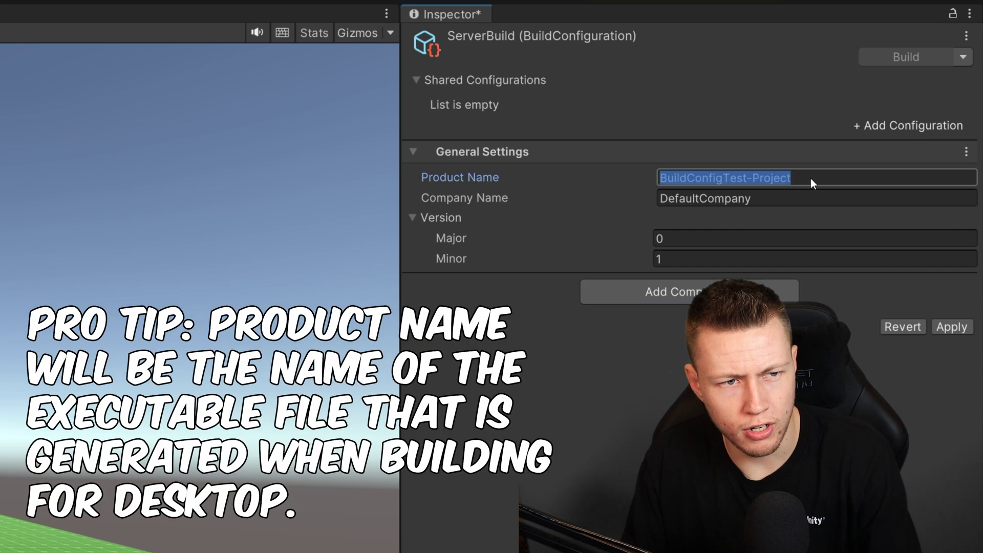
text(C)
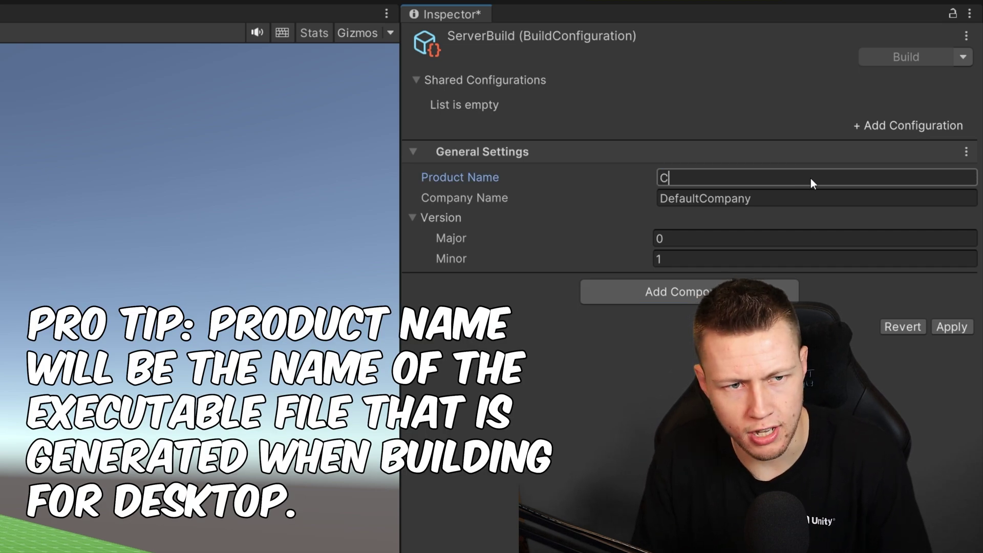
text(oolMulti)
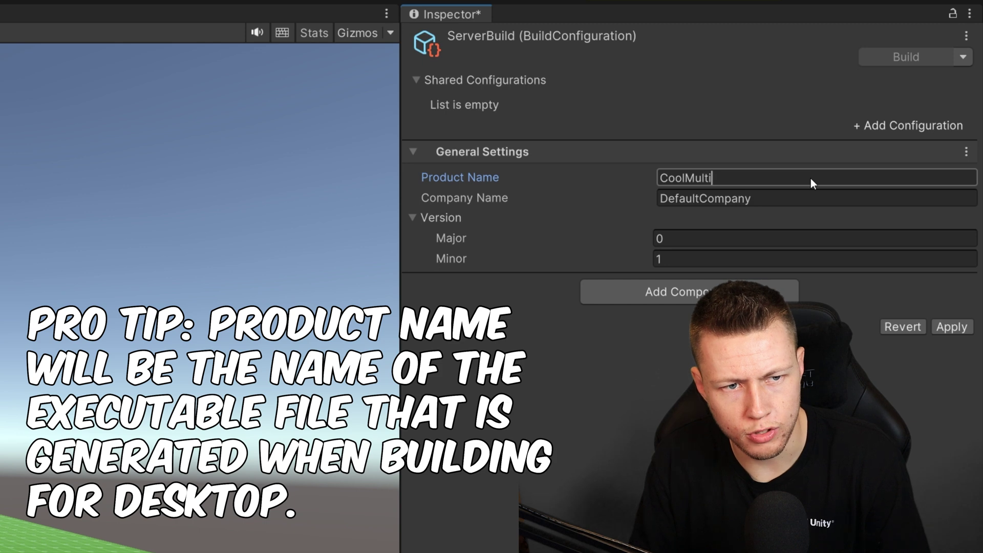
text(player)
key(Tab)
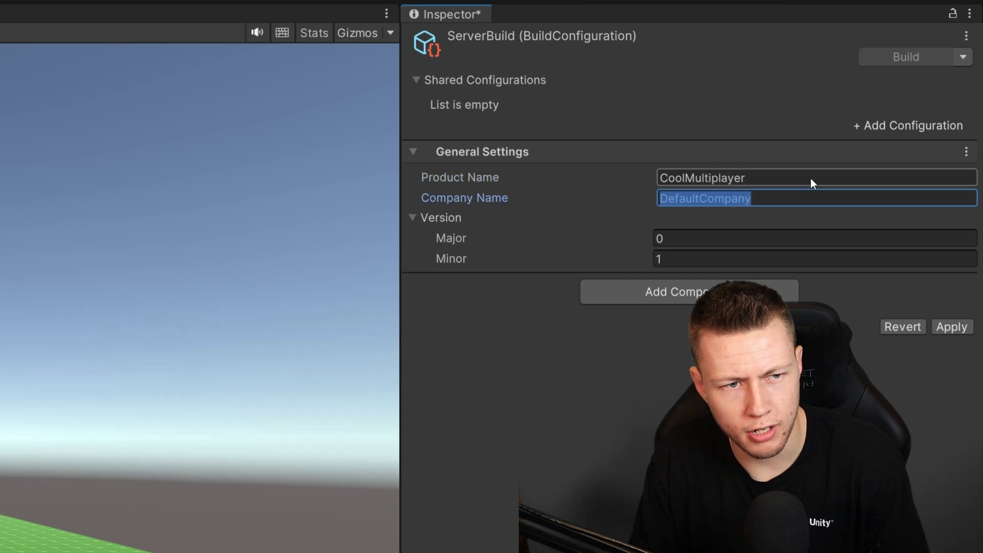
text(TurboM)
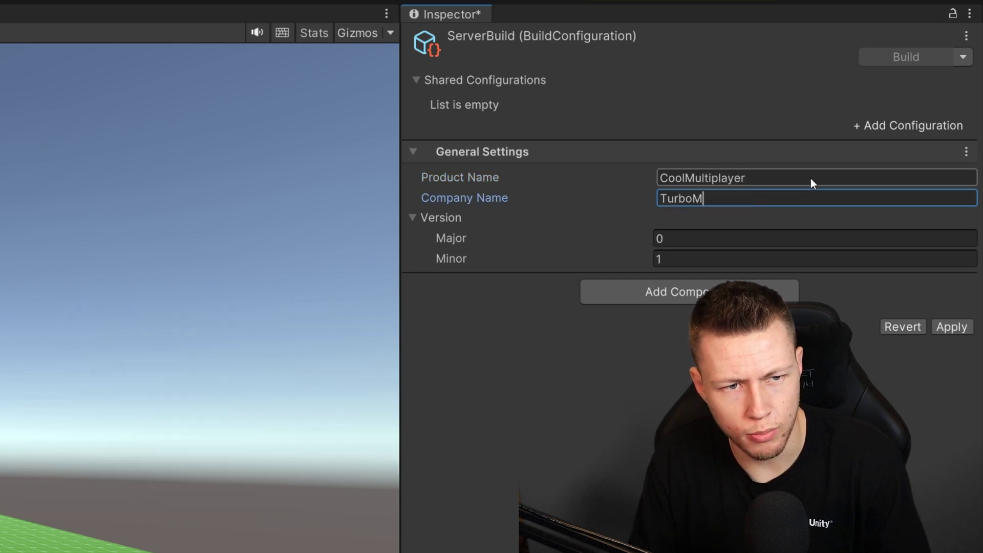
text(akesGames)
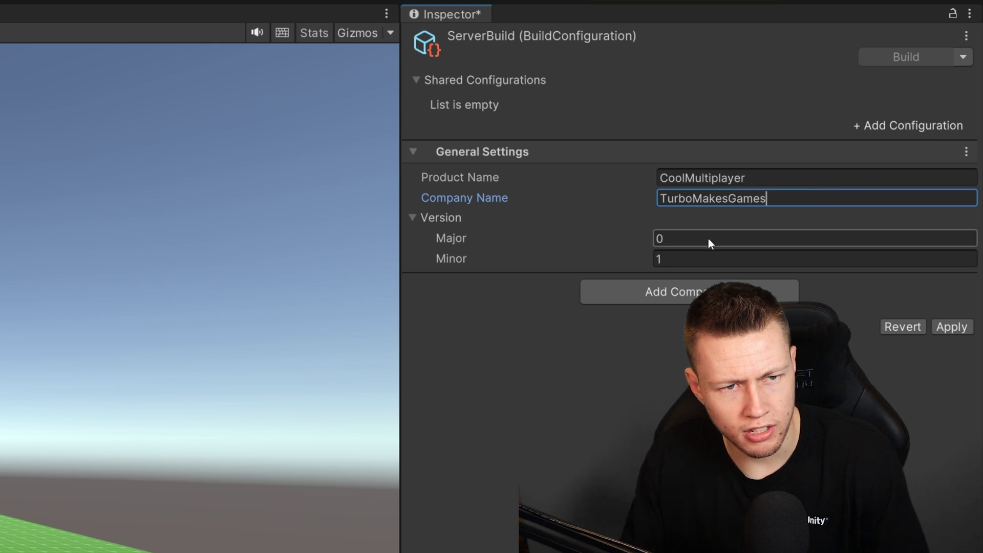
click(712, 258)
text(5)
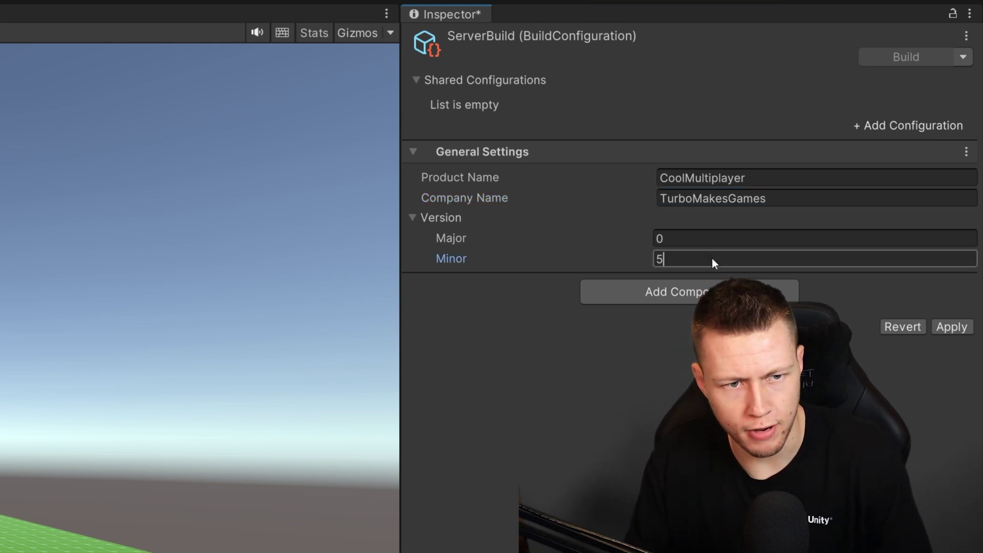
click(700, 289)
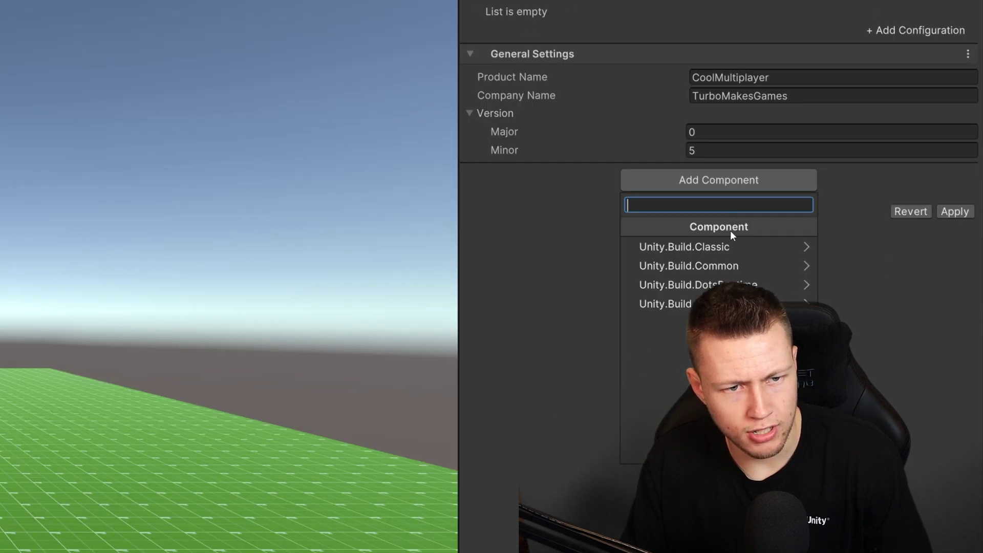
Step: Add a Classic Build Profile targeting Windows, keeping the Develop configuration
click(756, 247)
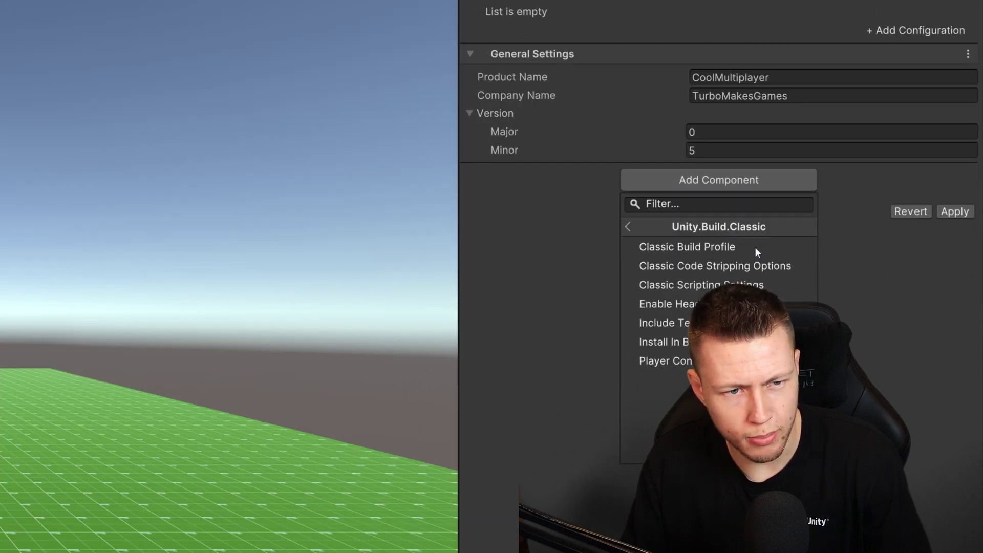
click(708, 247)
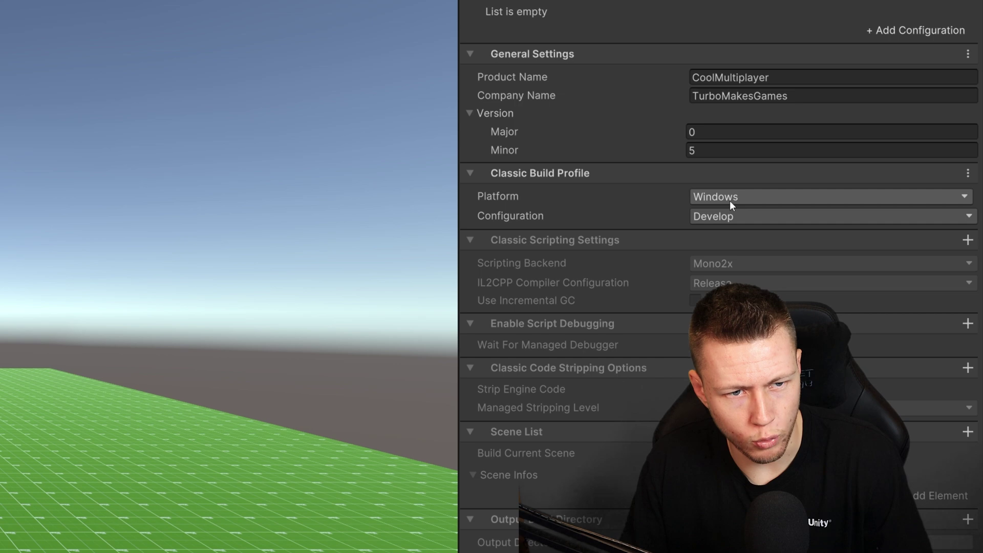
click(731, 218)
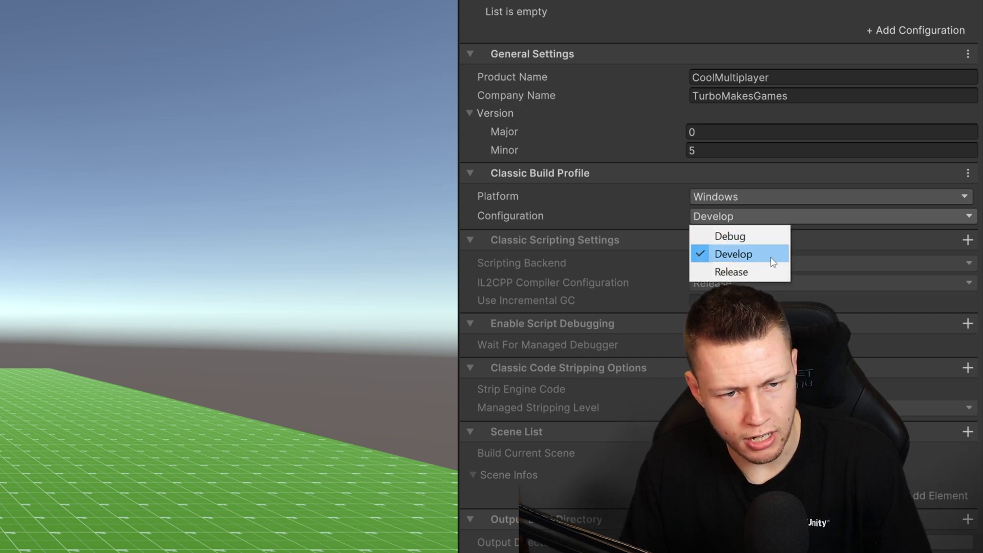
click(659, 213)
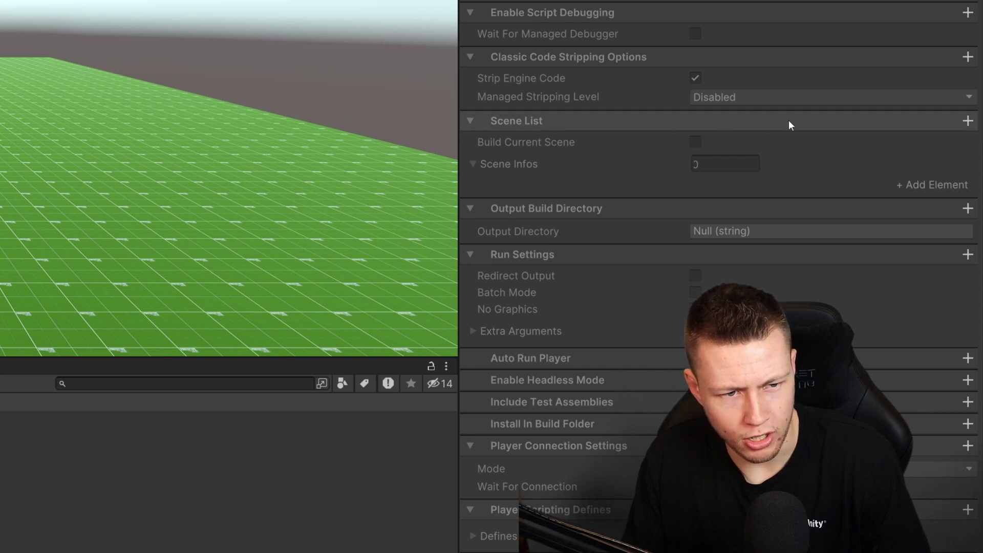
Step: Add a Scene List with one entry set to the DebugServer scene
click(967, 121)
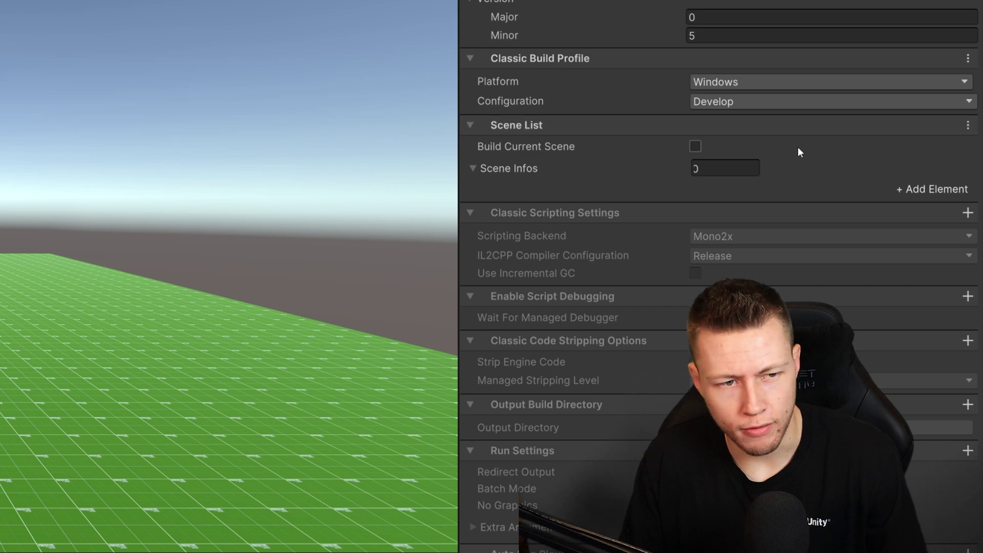
click(917, 188)
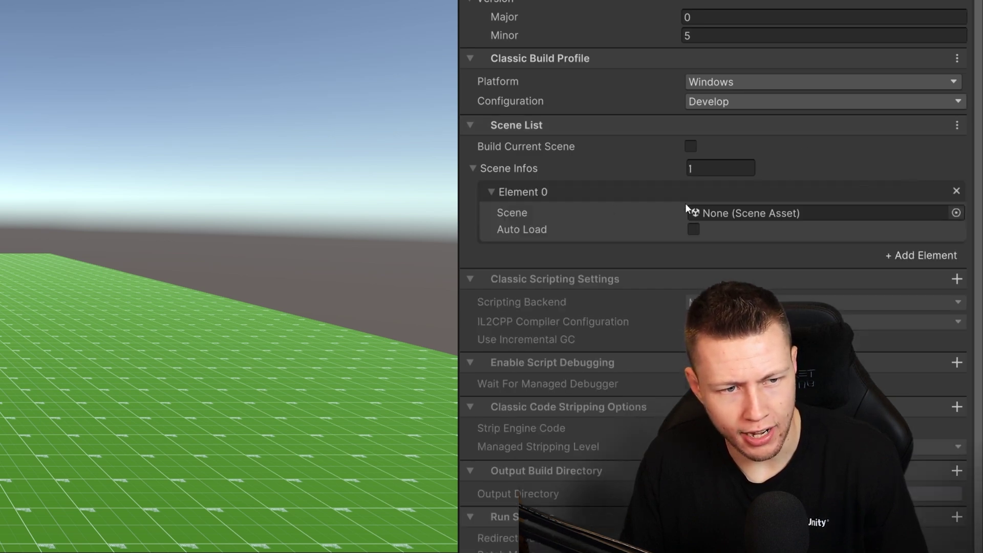
click(955, 213)
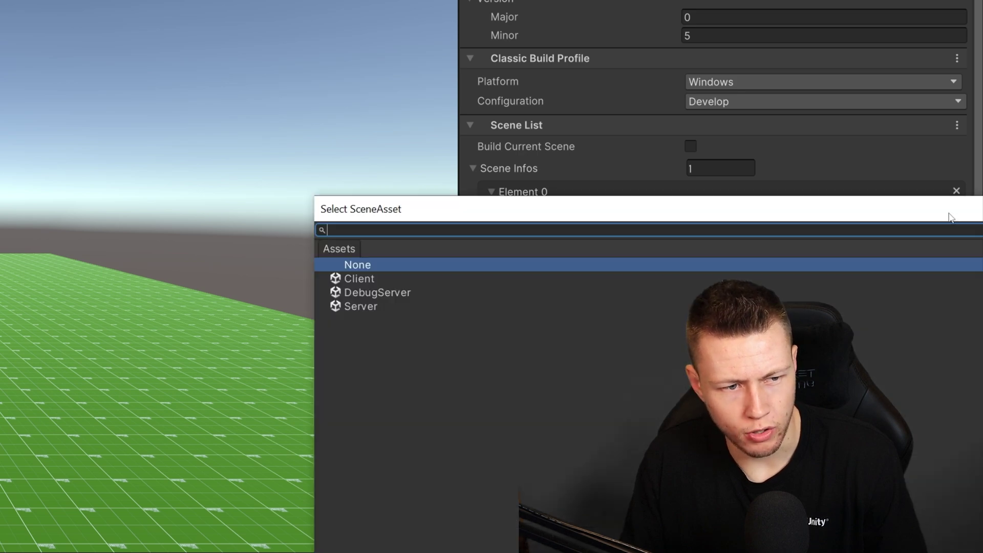
double_click(397, 292)
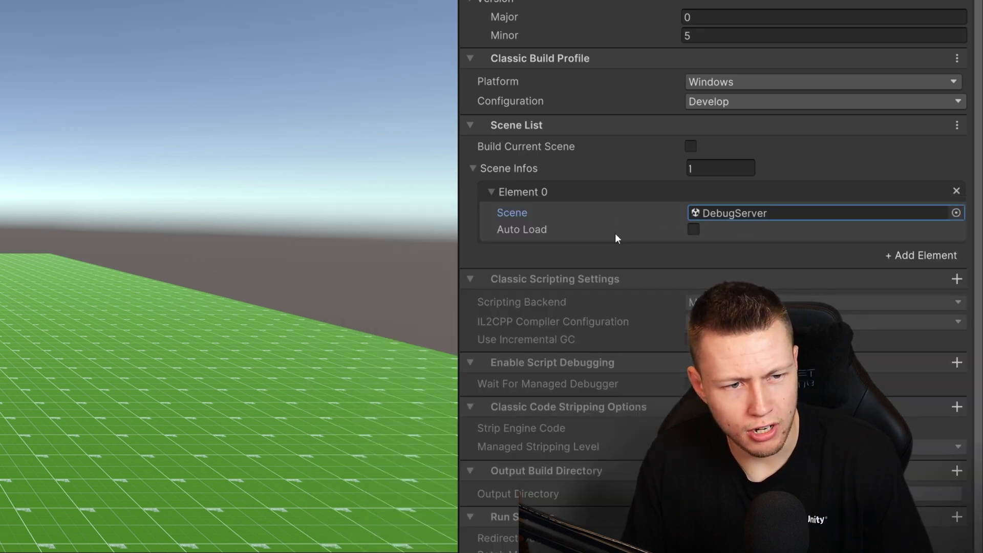
click(693, 215)
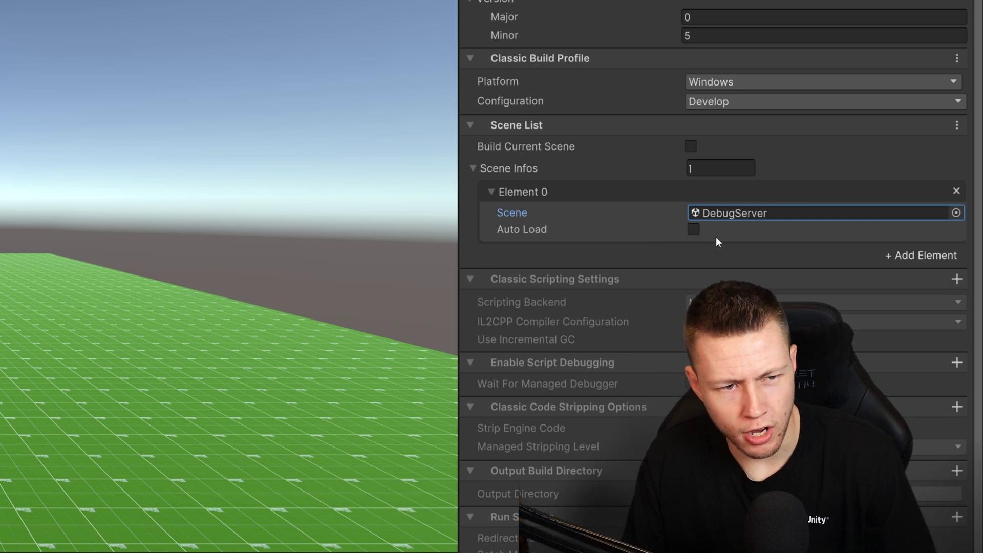
Step: Build ServerBuild and check the console for the success message
click(768, 233)
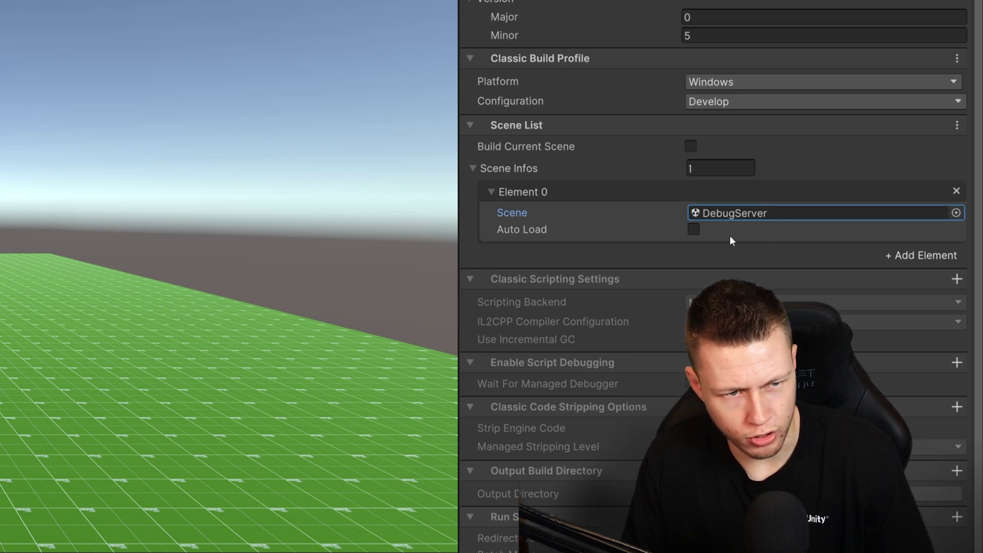
click(530, 212)
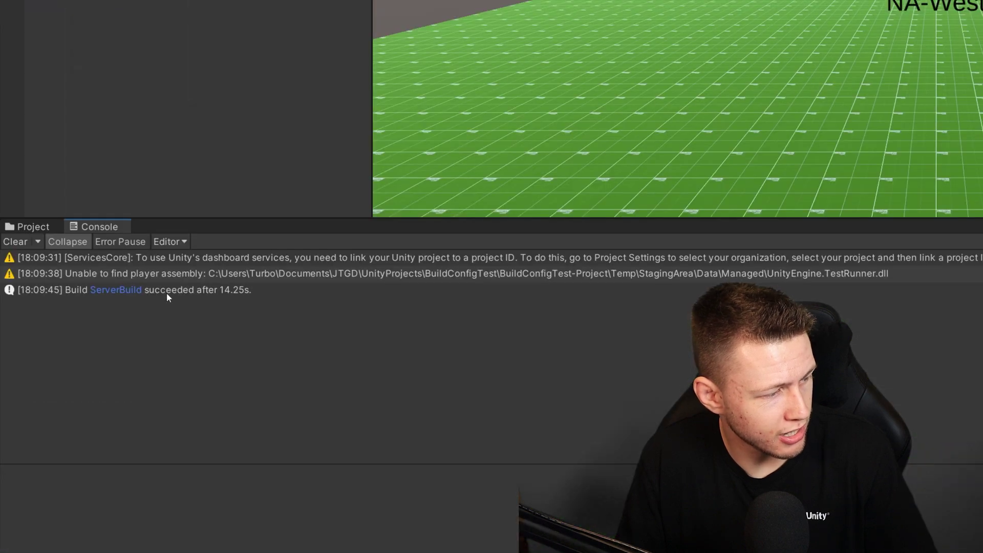
Step: Go from the build result to the BuildConfigTest-Project Builds\ServerBuild output folder
click(169, 291)
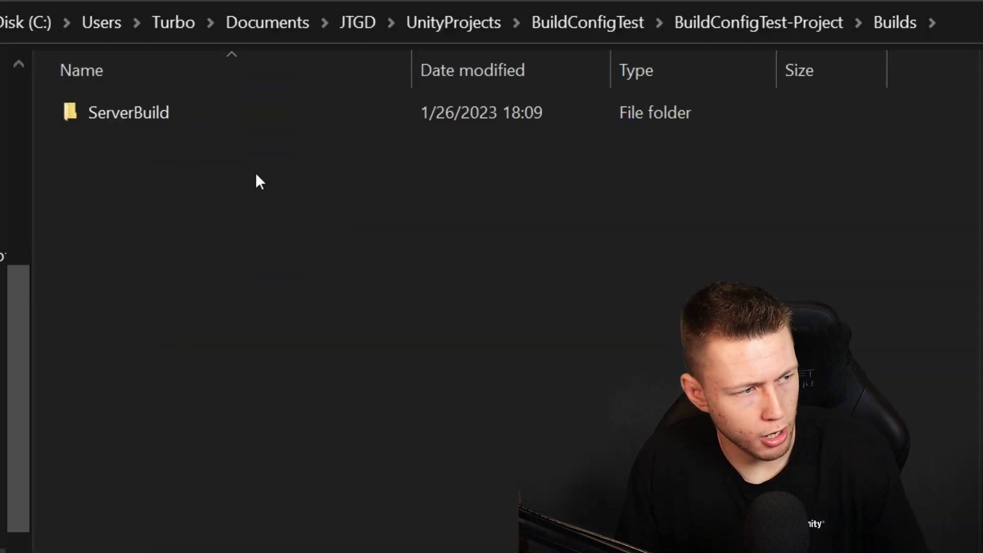
click(795, 20)
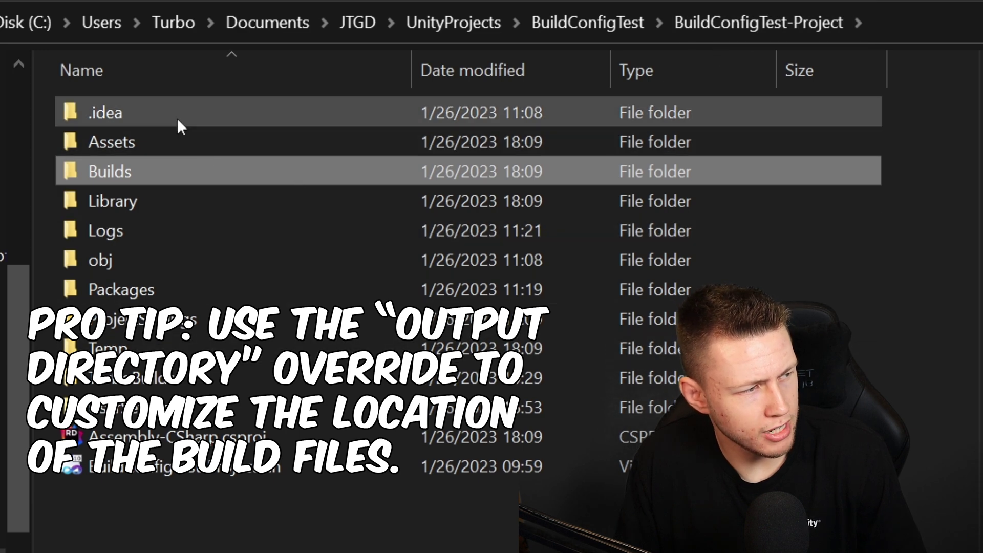
mouse_move(158, 172)
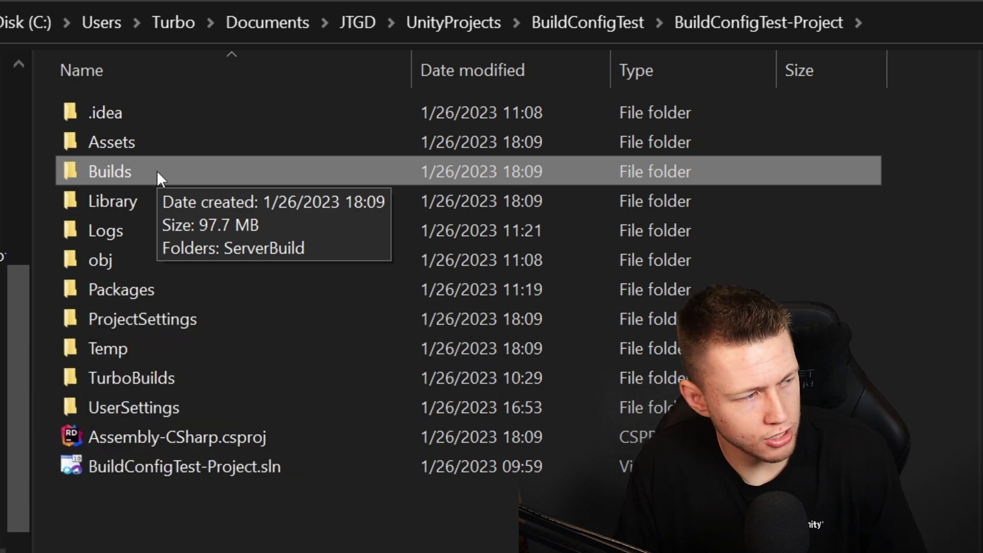
double_click(156, 170)
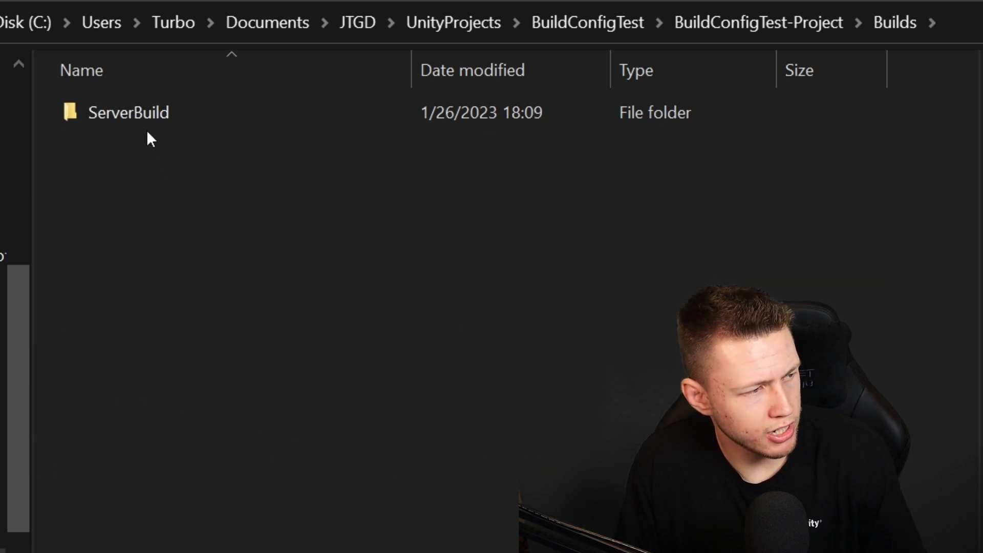
mouse_move(195, 114)
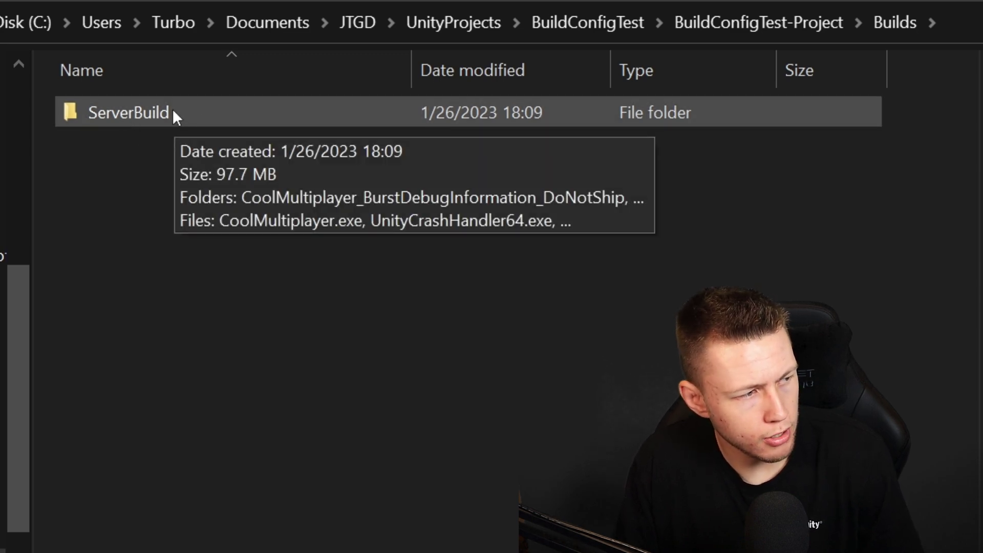
double_click(128, 113)
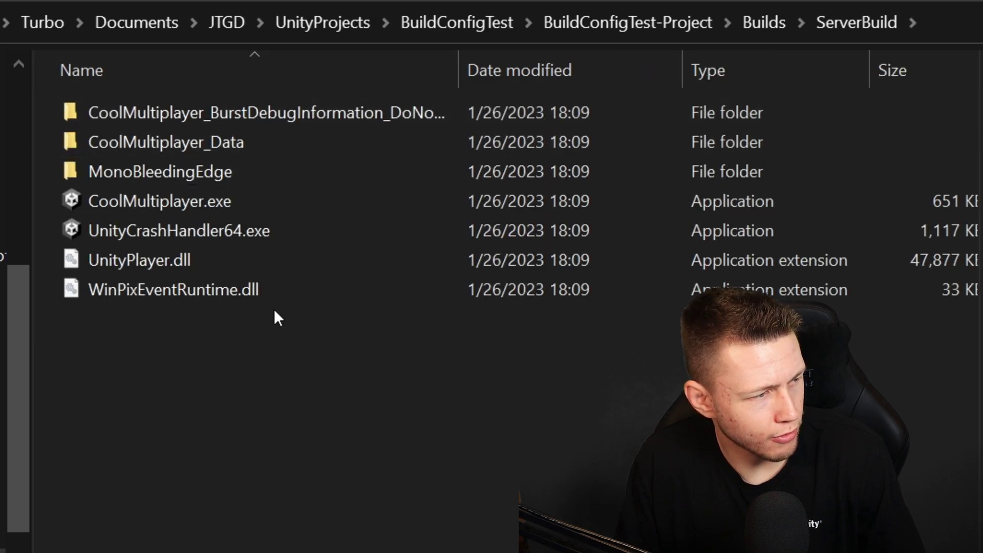
Step: Launch the built CoolMultiplayer server and have the client connect to the closest server, NA-West
double_click(175, 204)
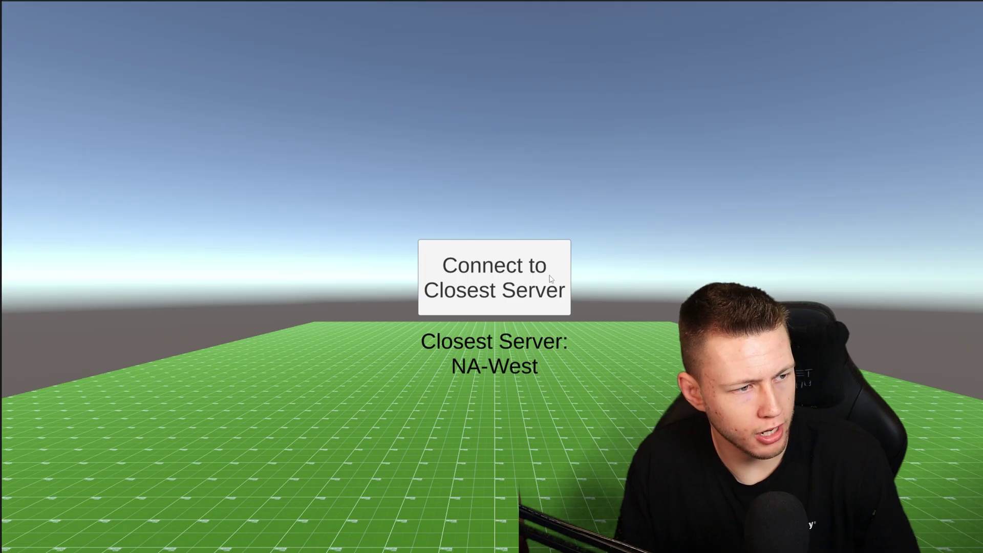
click(556, 270)
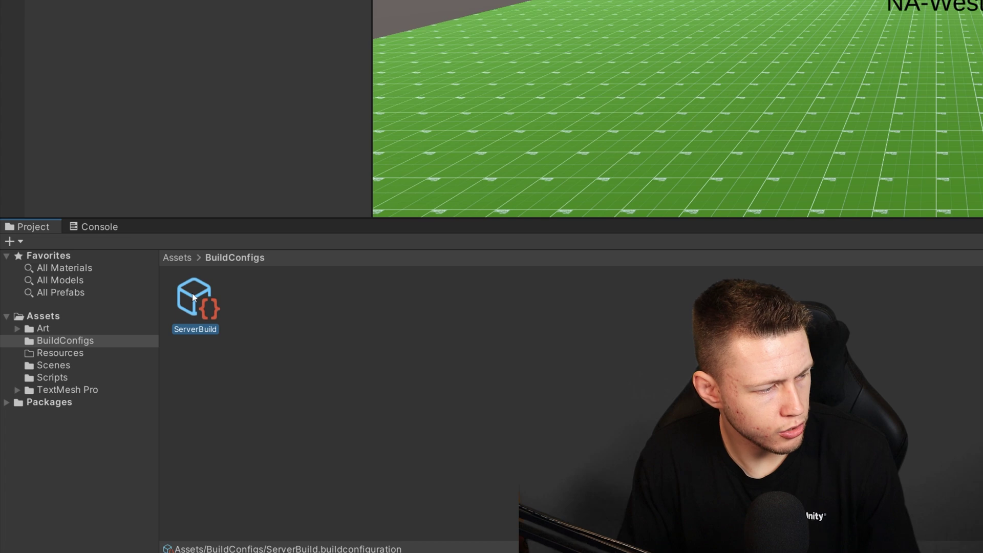
Step: Delete the ServerBuild asset and create an empty build configuration named BaseConfig
right_click(103, 416)
click(241, 1)
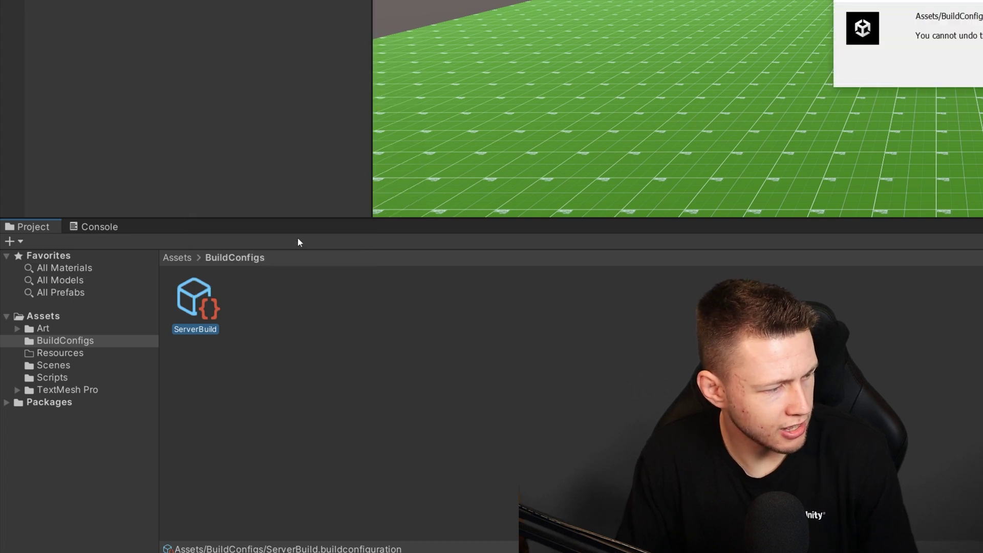
key(Return)
right_click(232, 312)
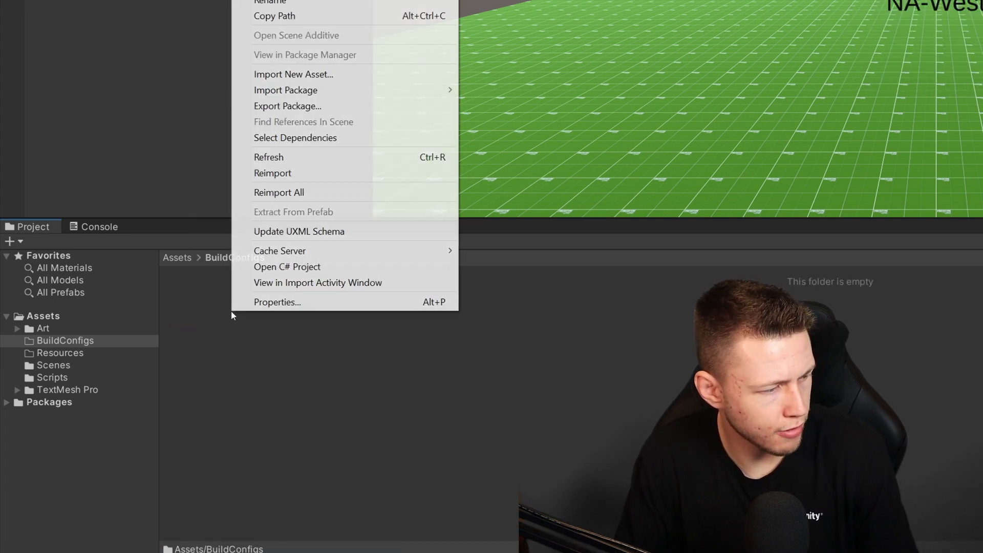
mouse_move(168, 129)
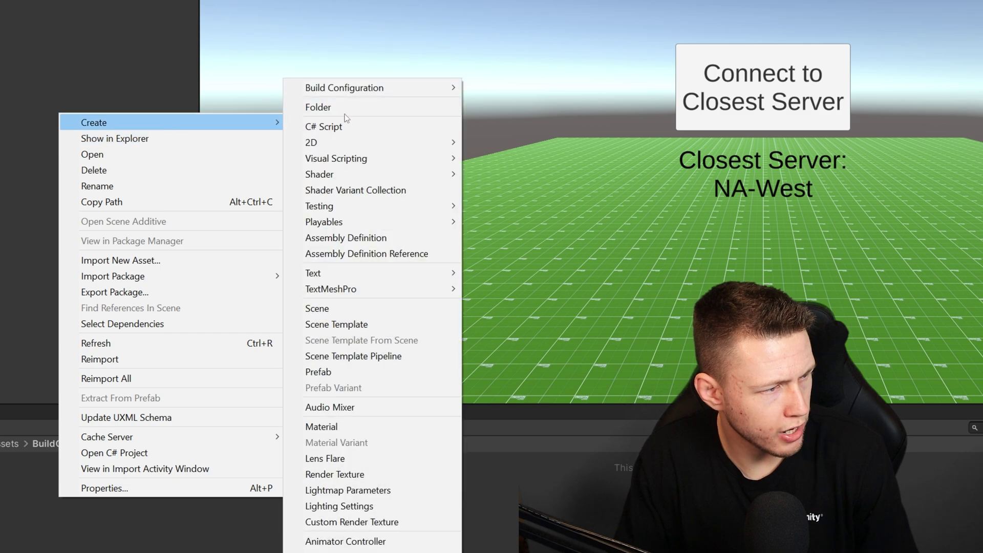
mouse_move(348, 88)
click(528, 89)
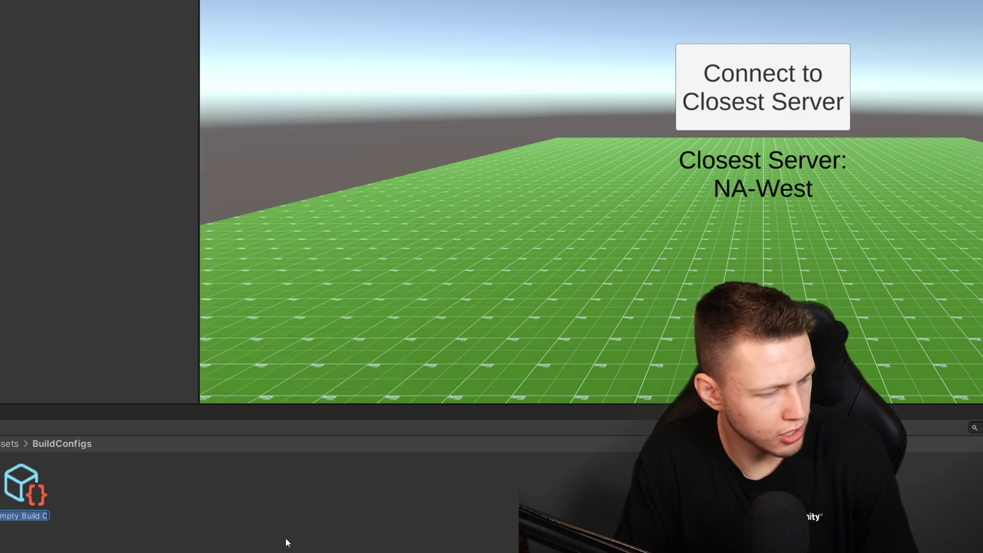
text(Base)
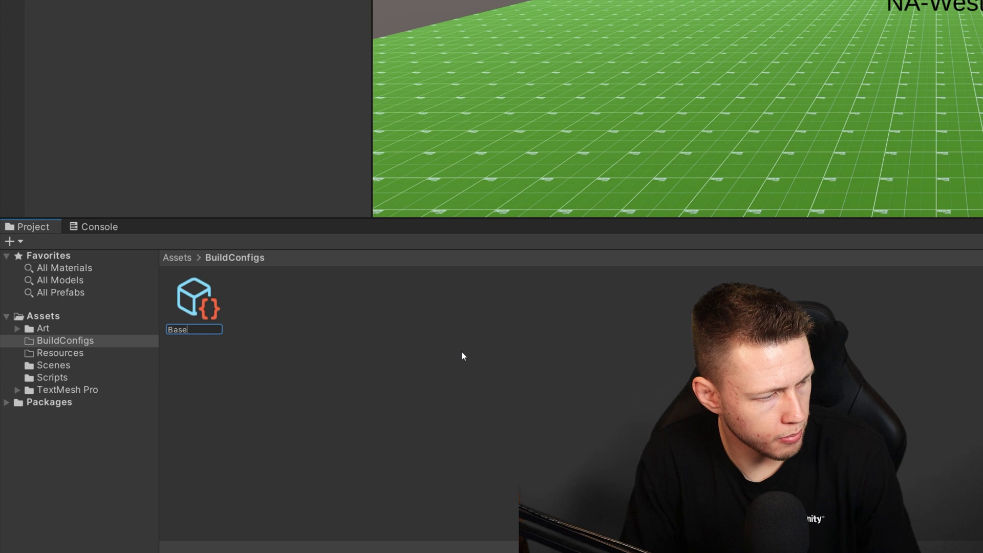
text(Config)
key(Return)
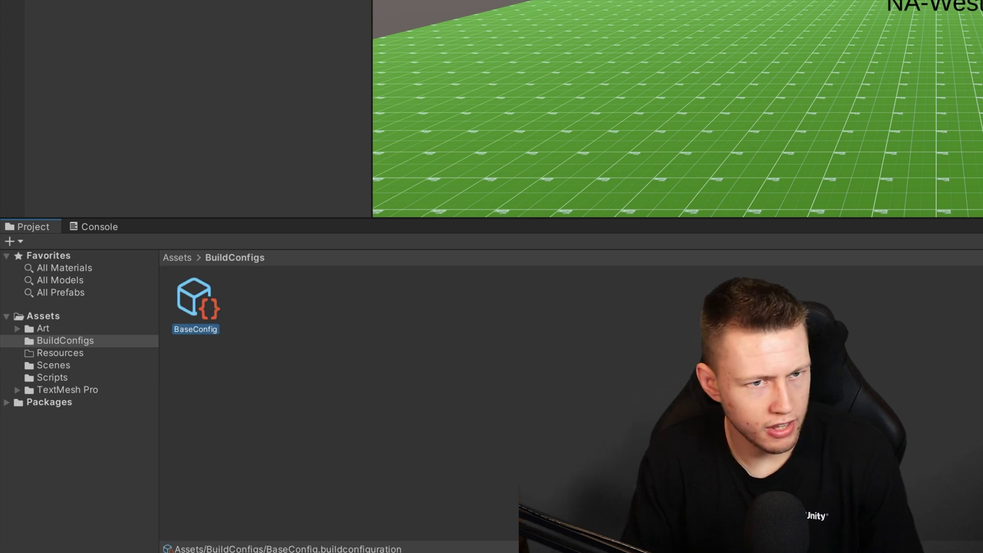
Step: Add General Settings with product CoolMultiplayer, company TurboMakesGames and minor version 6, then apply
click(705, 192)
click(687, 286)
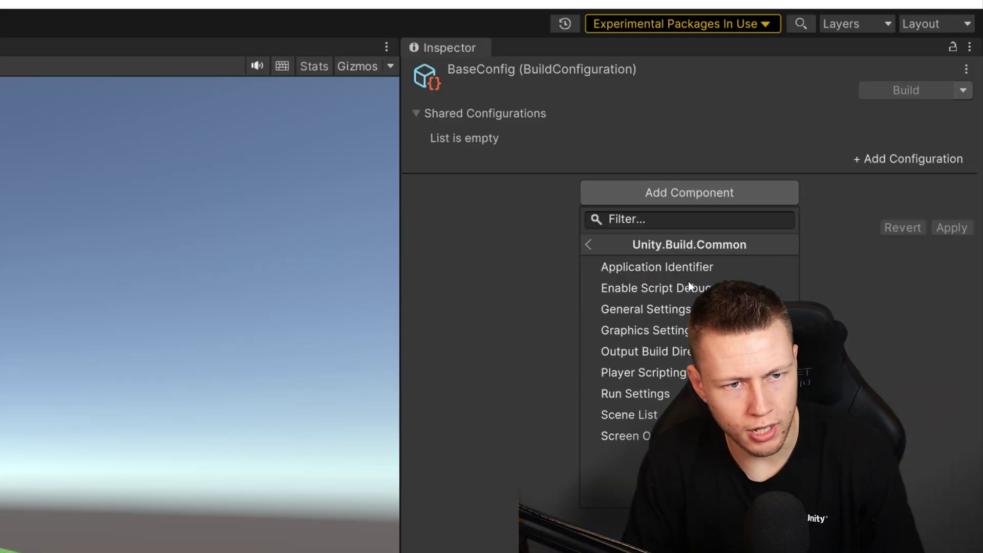
click(727, 309)
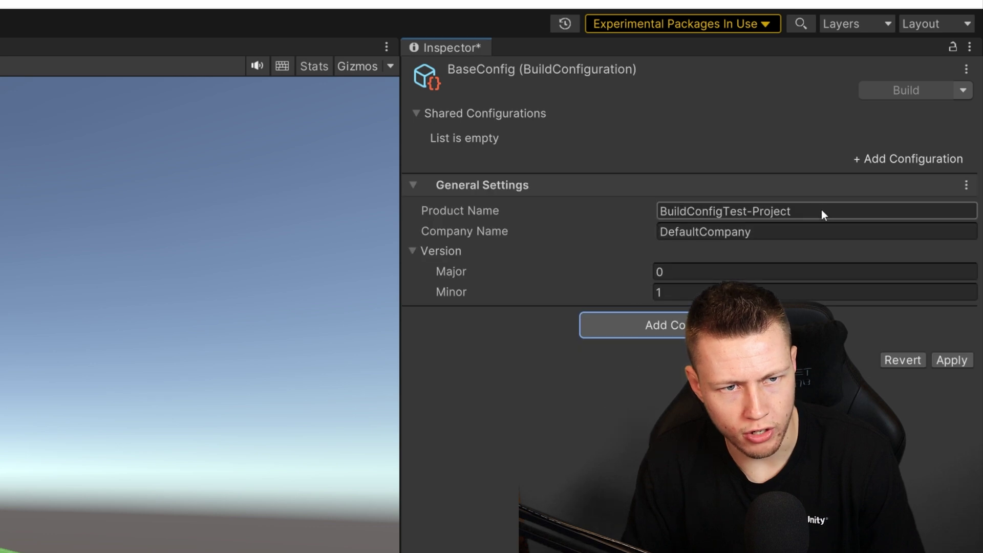
click(822, 210)
text(Cool)
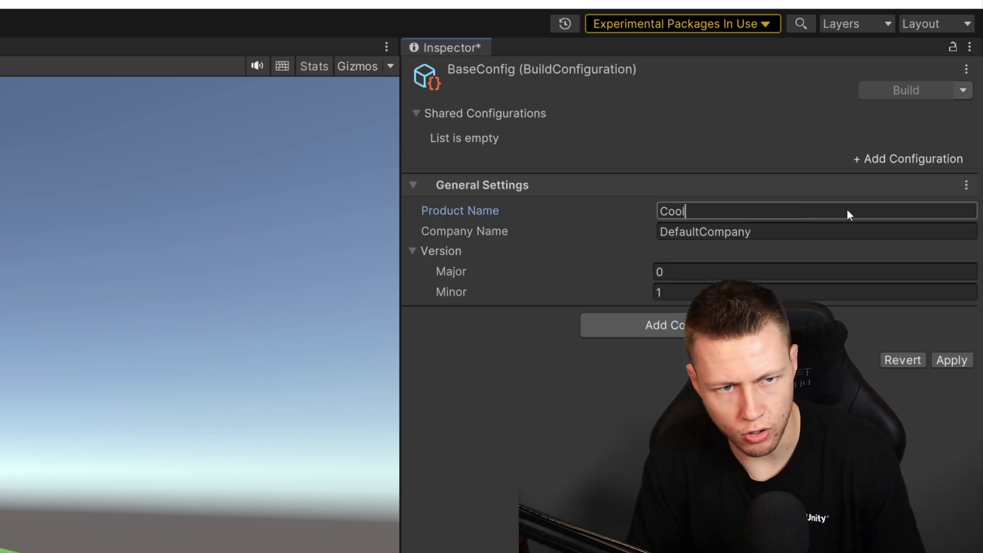
text(Multiplayer)
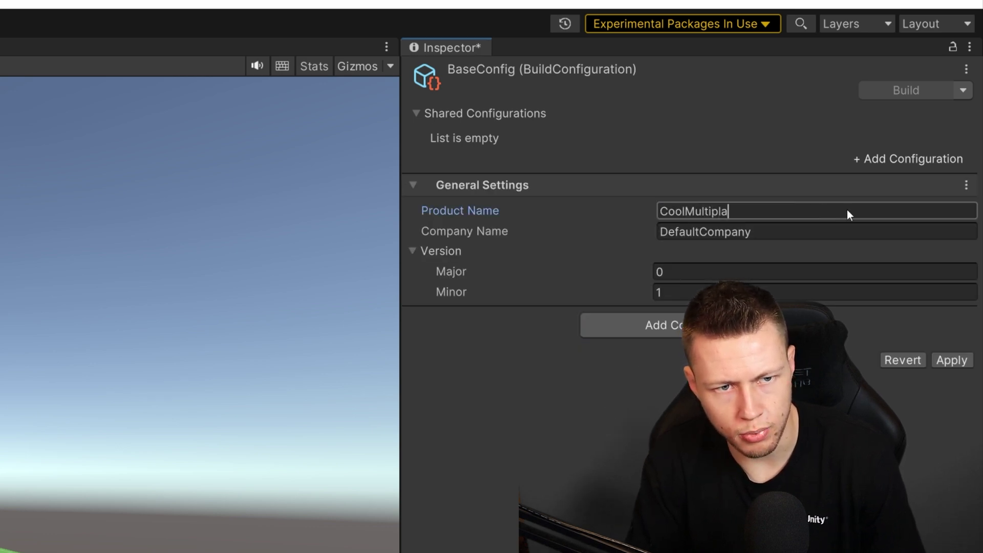
key(Tab)
text(TurboMakesGames)
key(Tab)
key(Tab)
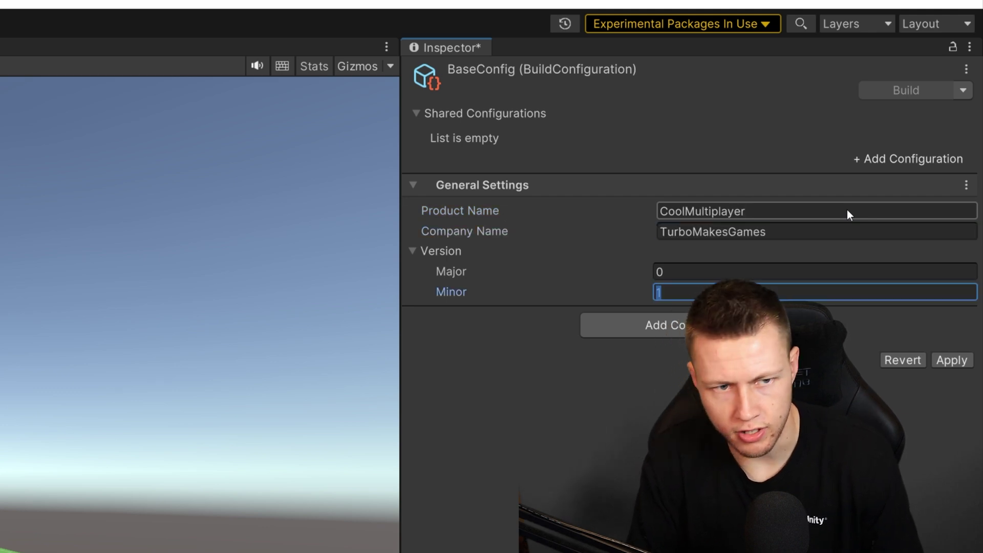
text(6)
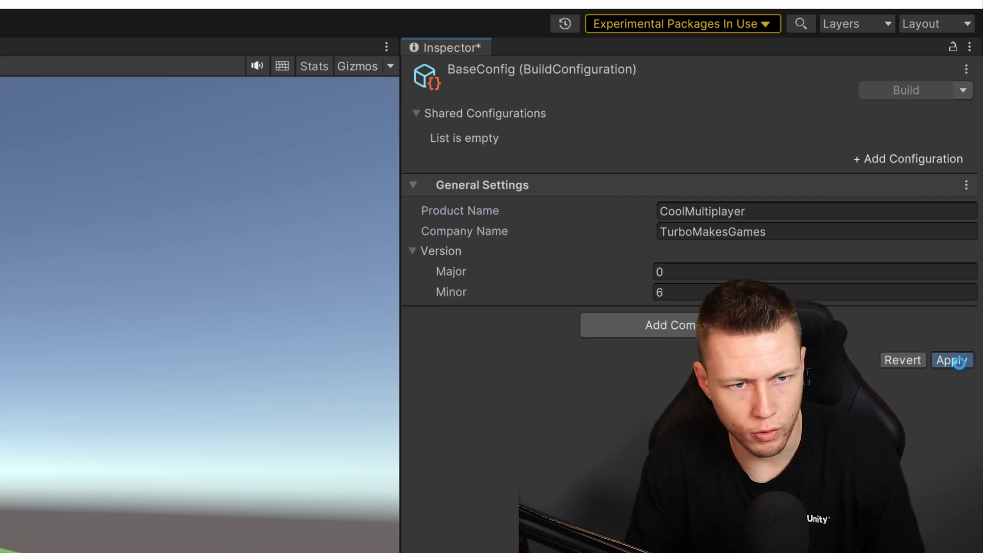
click(957, 361)
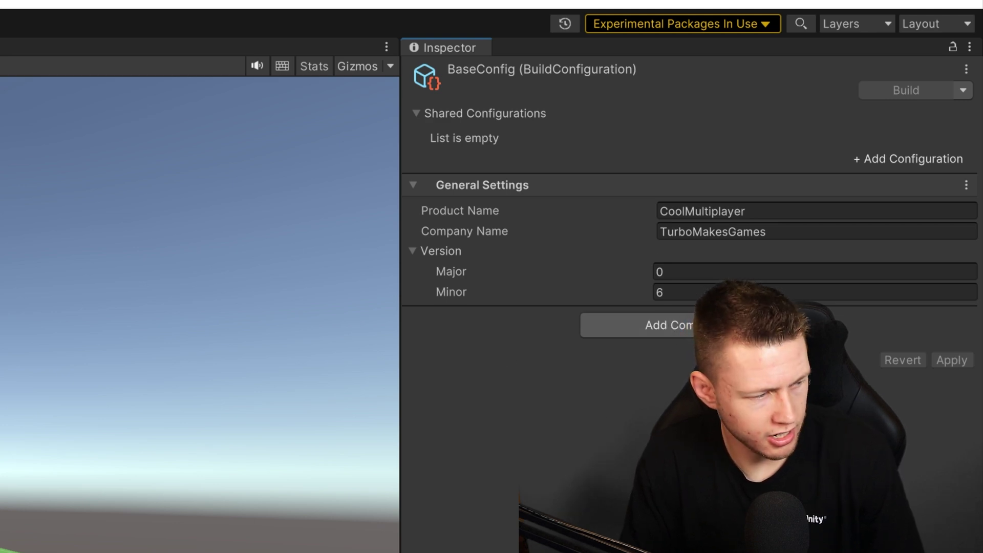
Step: Create an empty build configuration named ServerConfig in the BuildConfigs folder
key(Up)
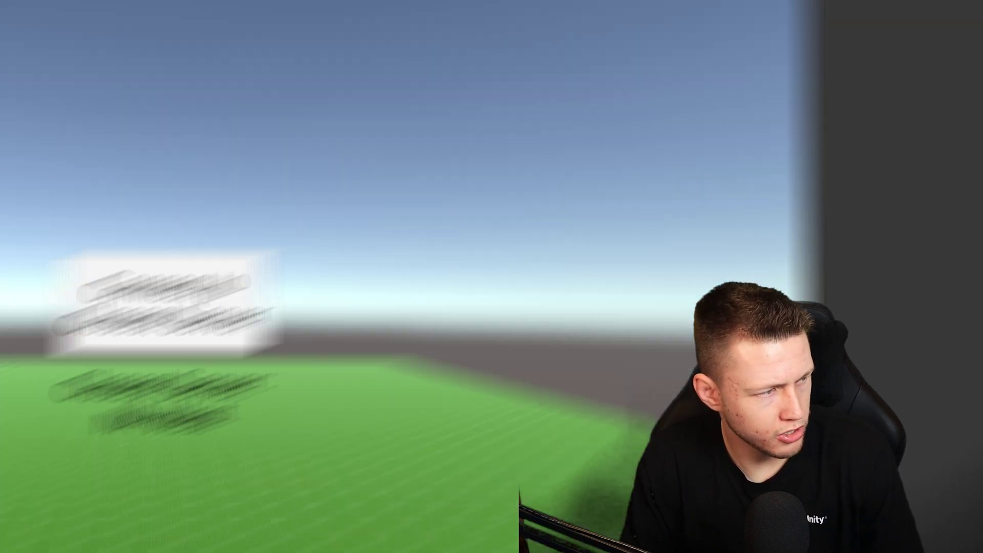
right_click(110, 487)
mouse_move(143, 113)
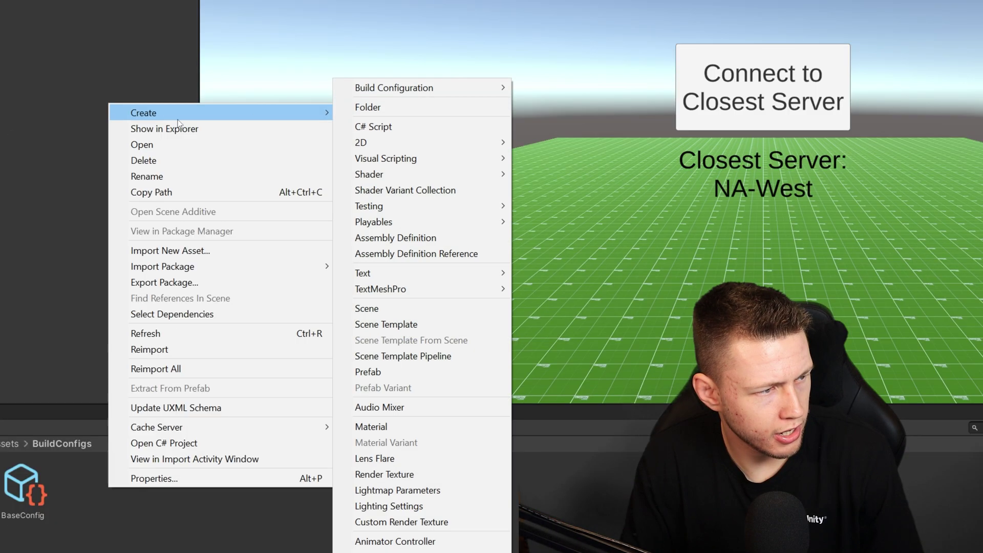
mouse_move(429, 91)
click(544, 90)
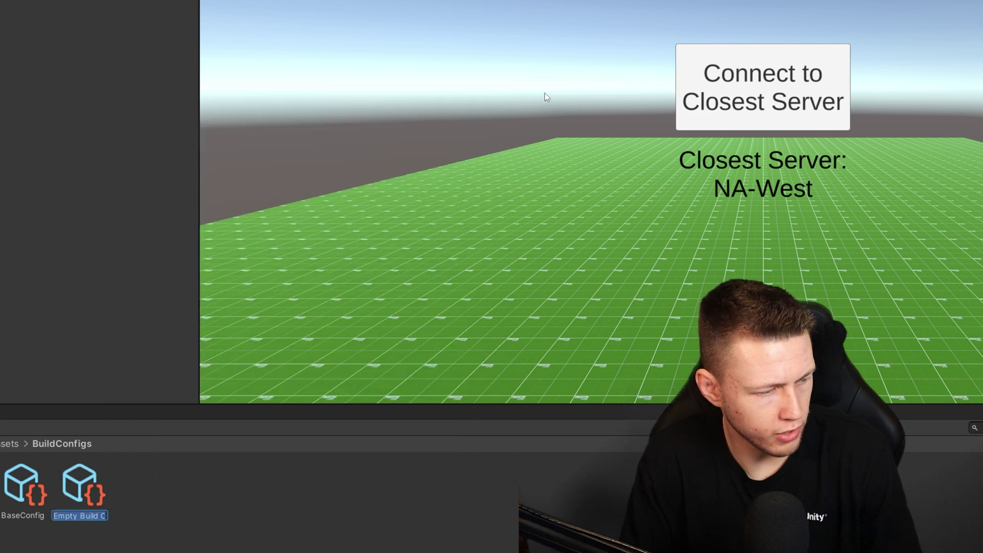
text(Server)
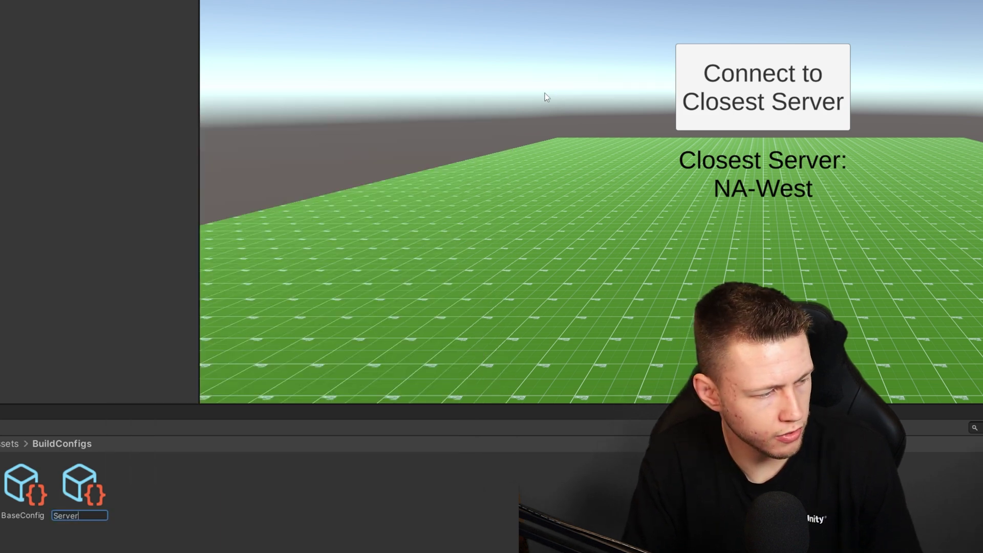
text(Config)
key(Return)
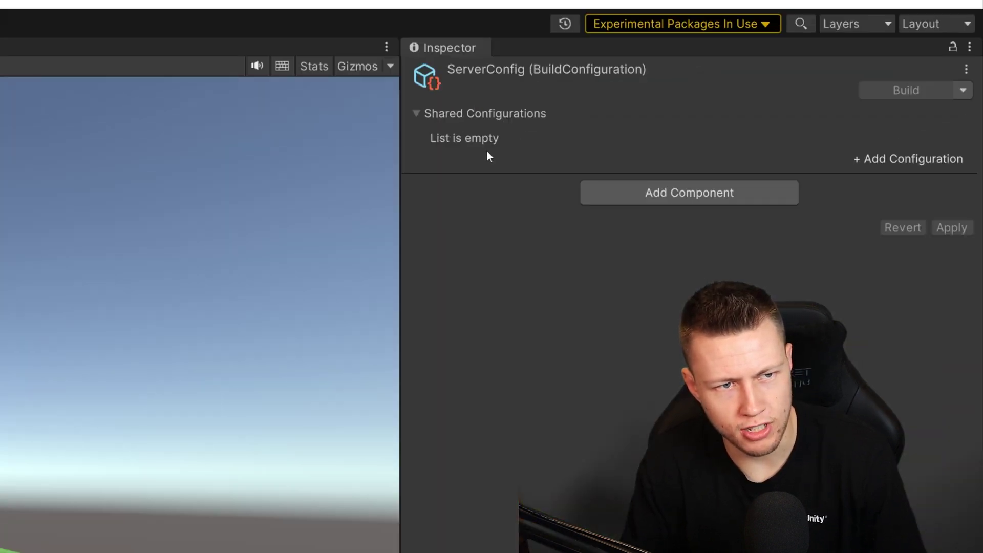
Step: Add a shared configuration slot to ServerConfig and assign BaseConfig to it
click(880, 160)
click(938, 139)
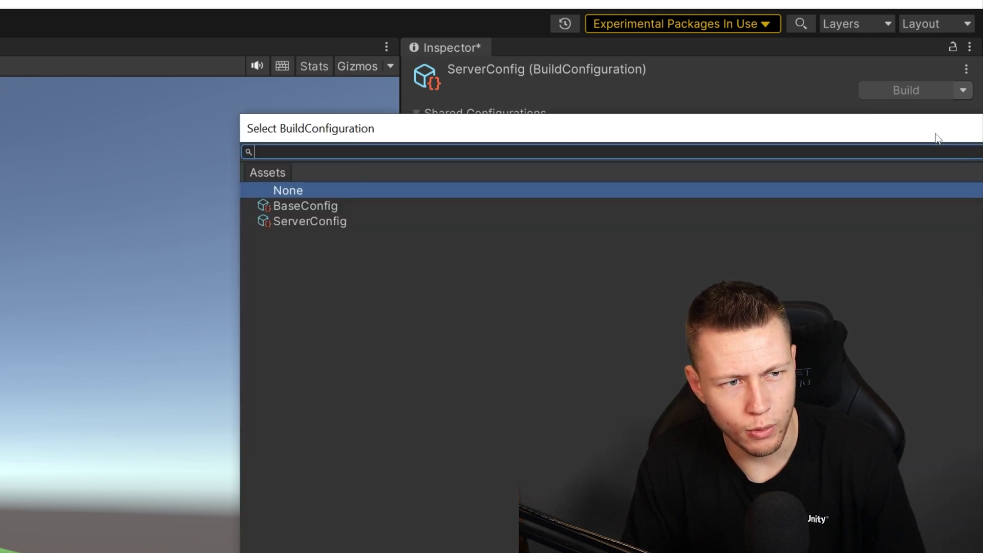
double_click(321, 207)
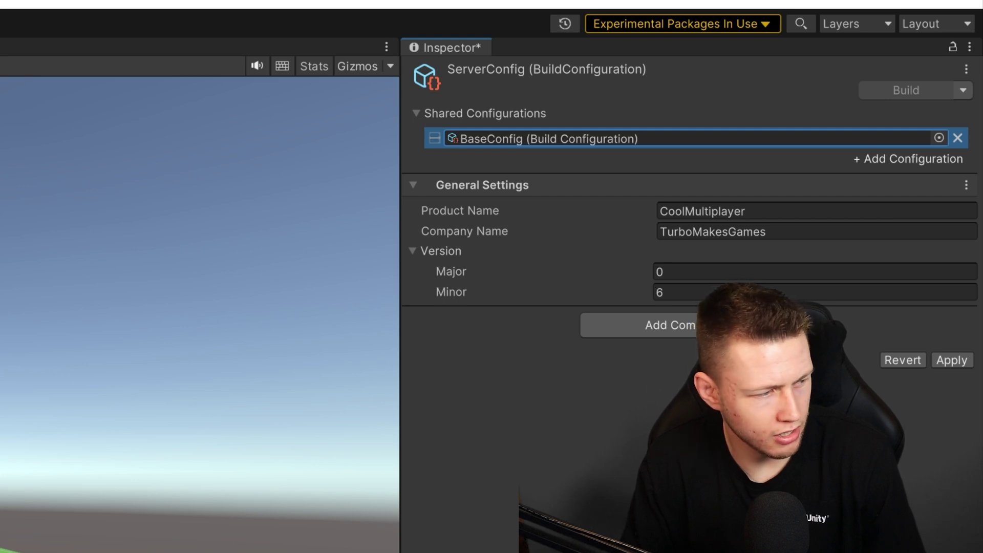
Step: Set BaseConfig's version to 1.0 and apply, then confirm a scene list count of 1
double_click(717, 138)
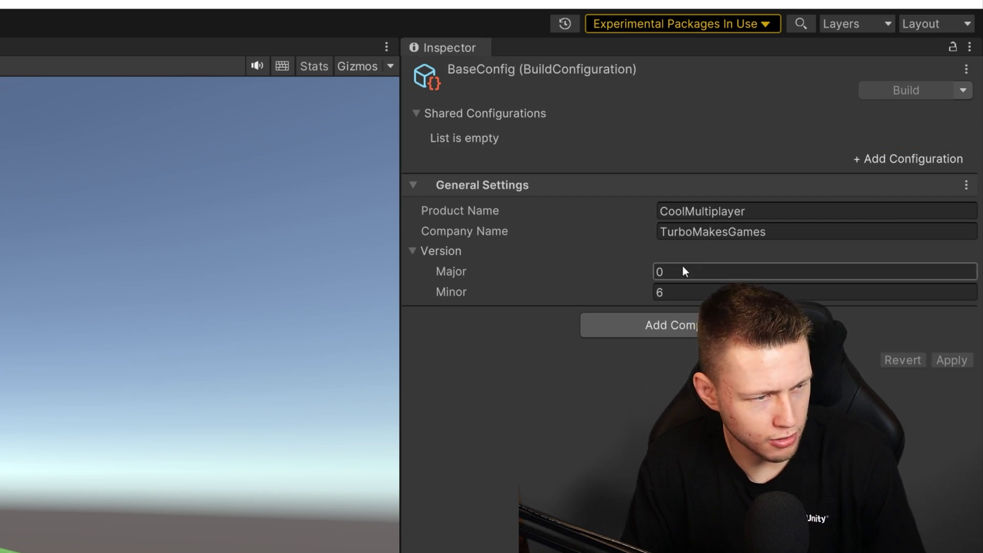
click(700, 272)
text(1)
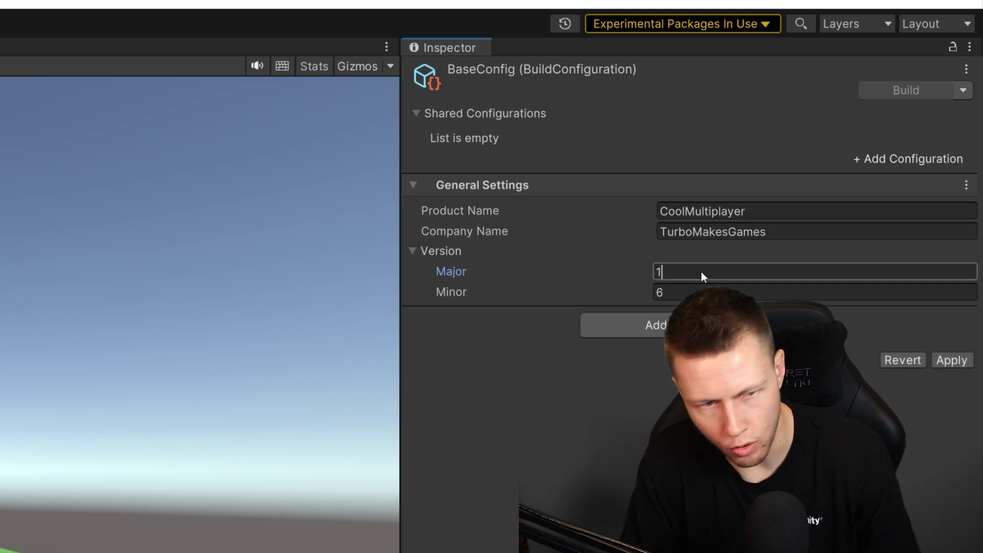
key(Tab)
text(0)
click(953, 360)
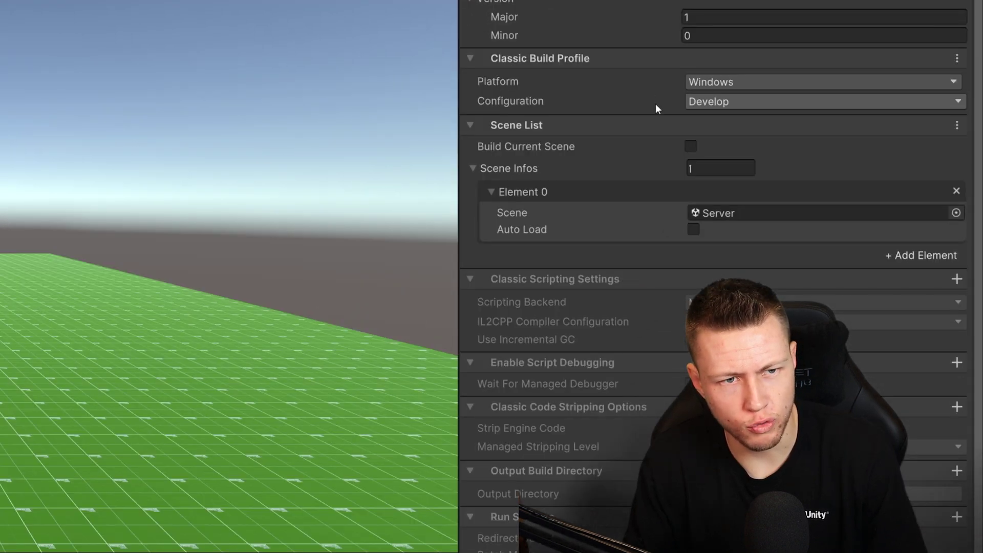
click(690, 169)
key(Return)
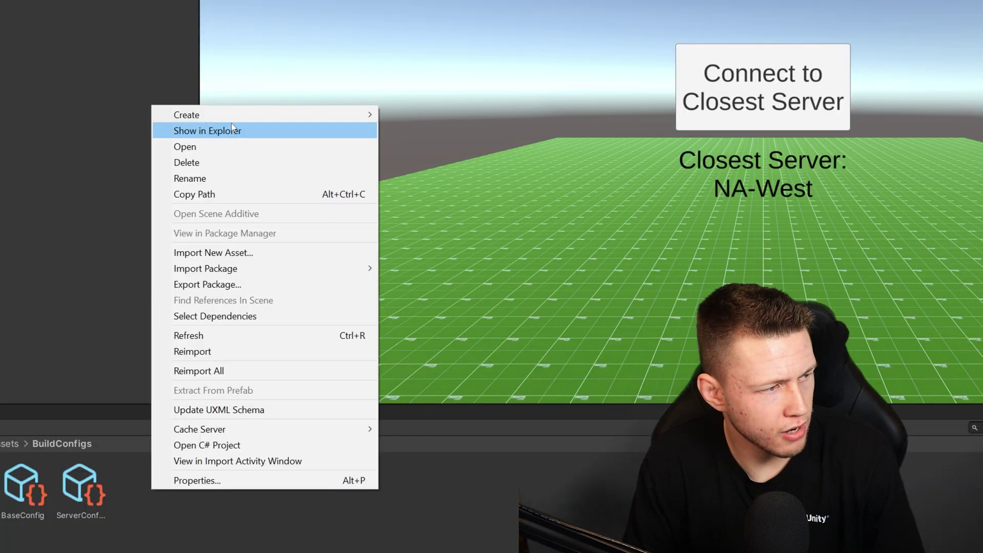
Step: Create an empty build configuration named ClientConfig that shares BaseConfig
mouse_move(248, 113)
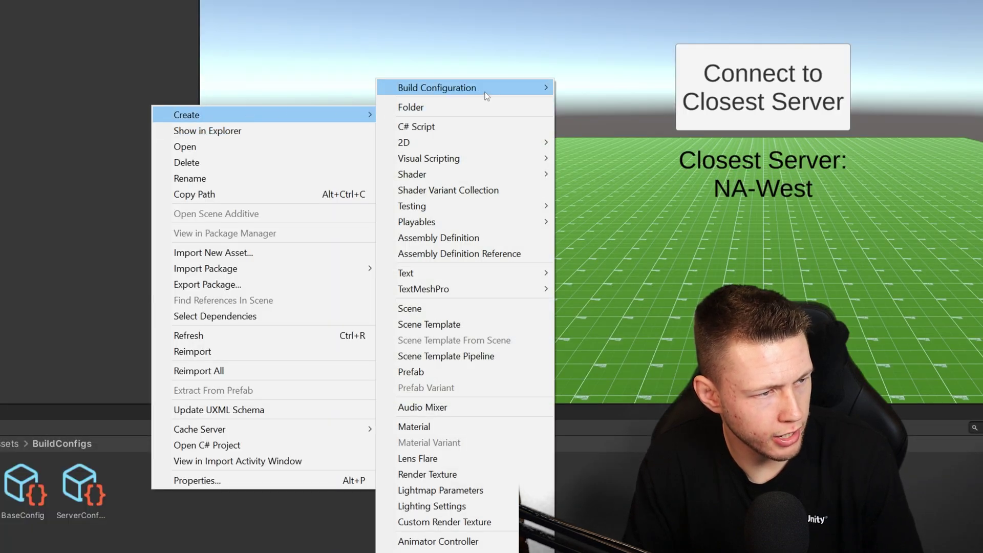
mouse_move(463, 88)
click(621, 89)
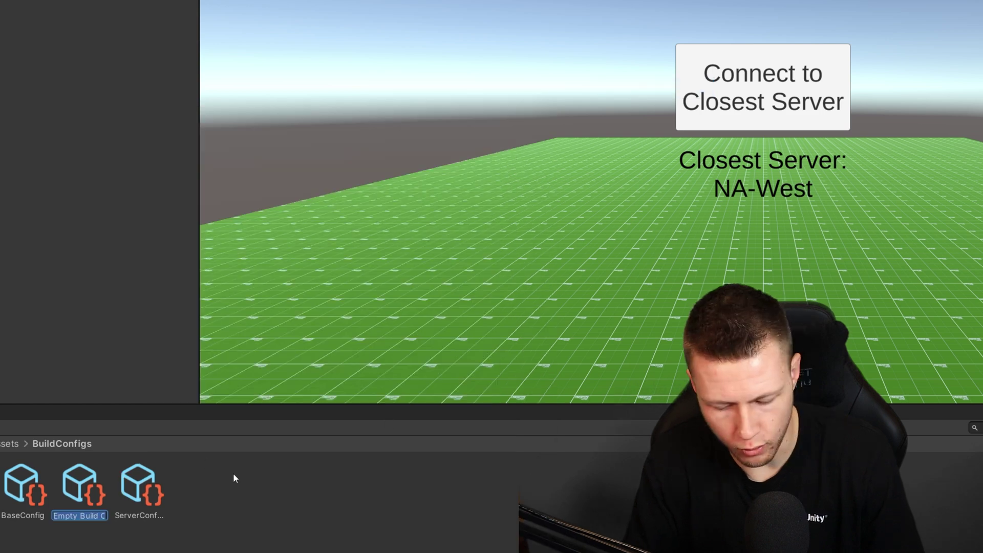
text(ClientConfig)
key(Return)
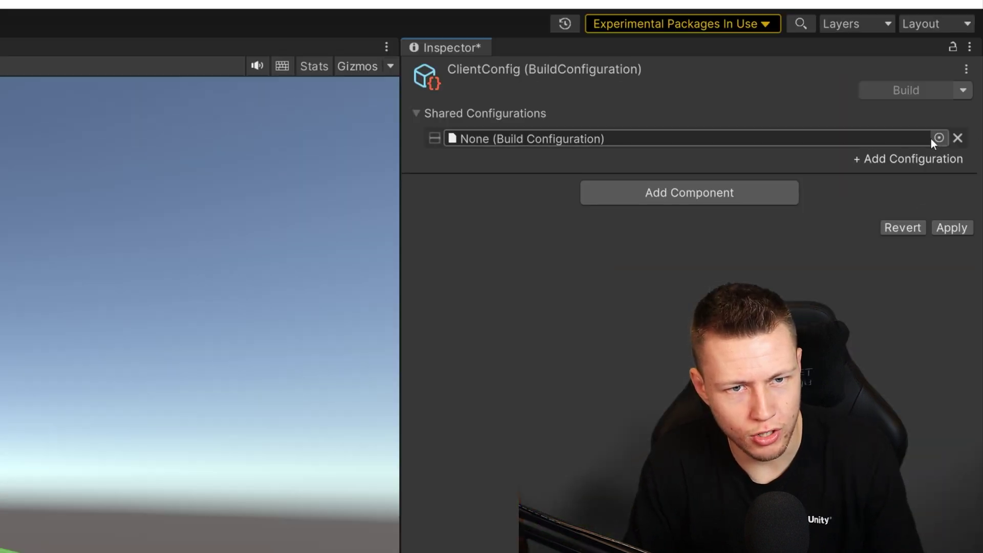
click(933, 138)
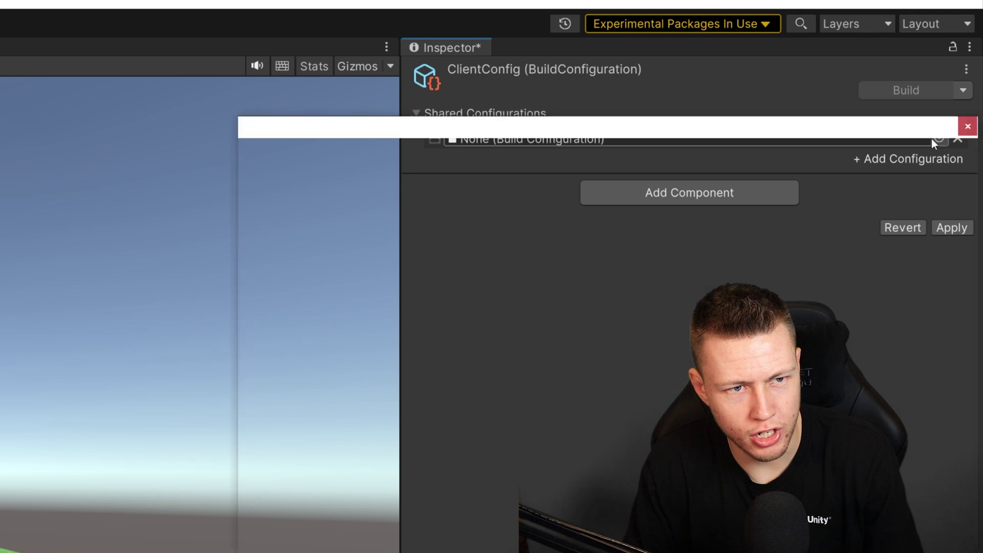
double_click(342, 208)
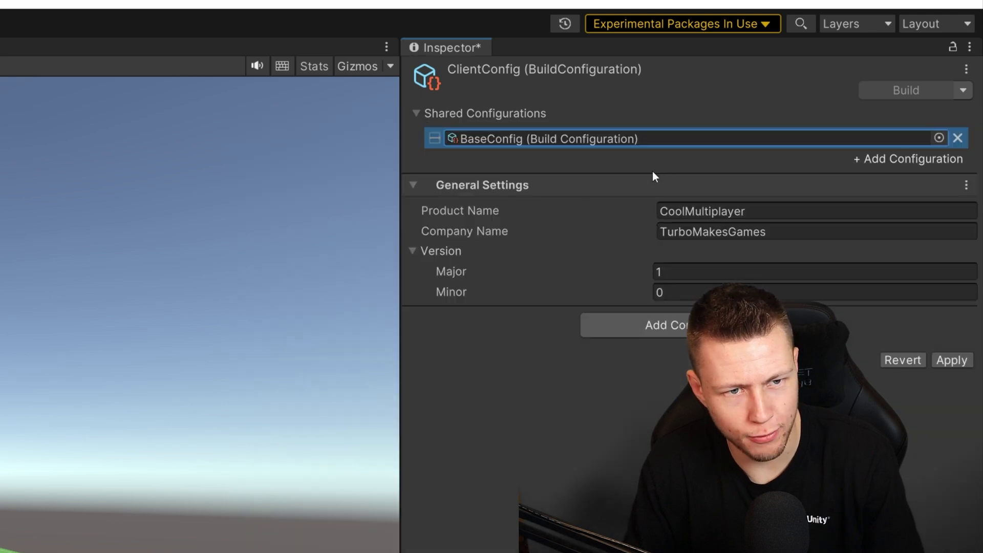
Step: Add a Classic Build Profile to ClientConfig with the Release configuration
click(688, 321)
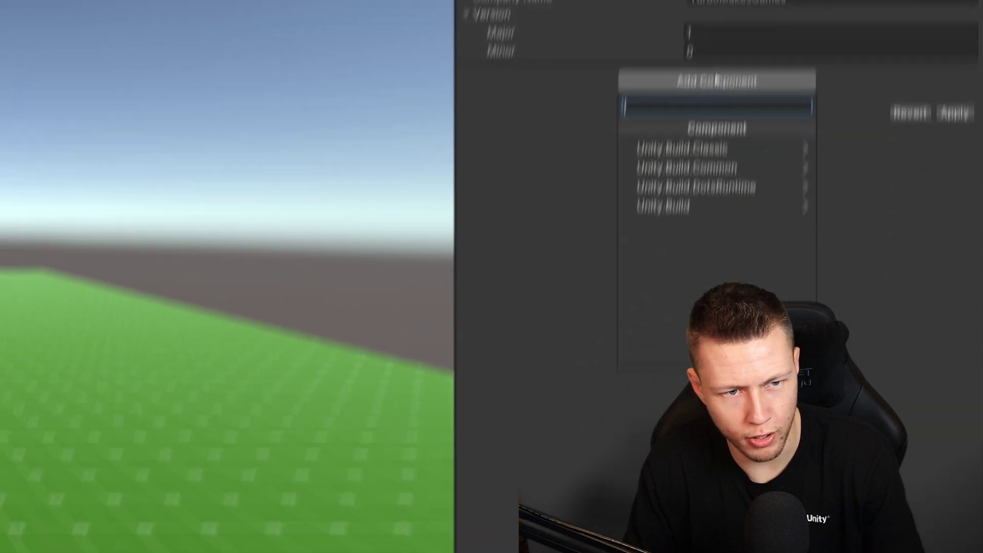
click(726, 148)
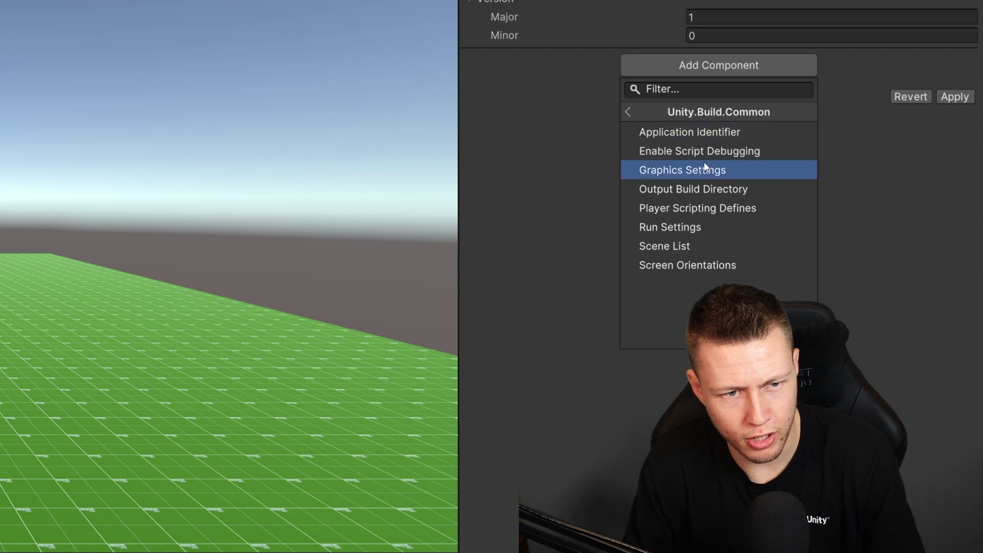
click(628, 111)
click(717, 132)
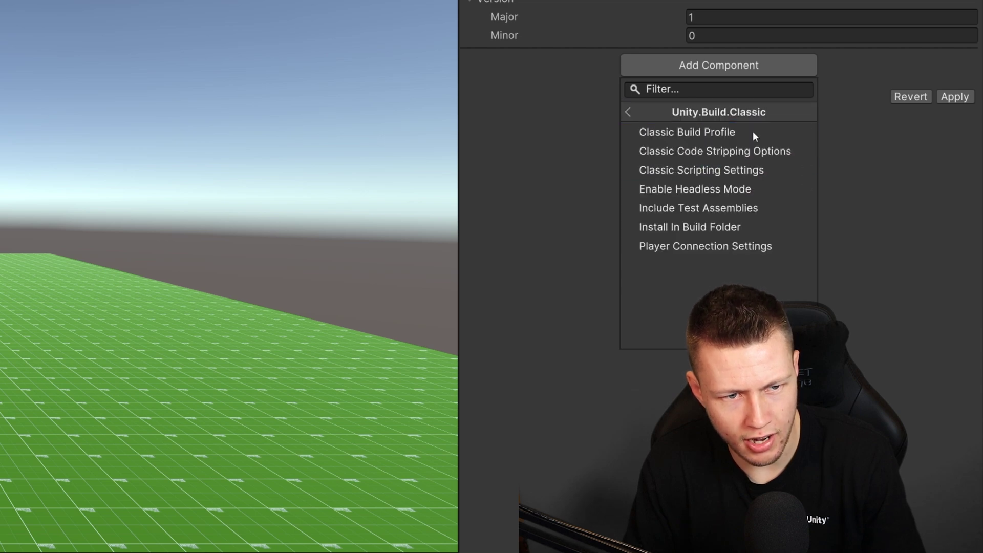
click(722, 133)
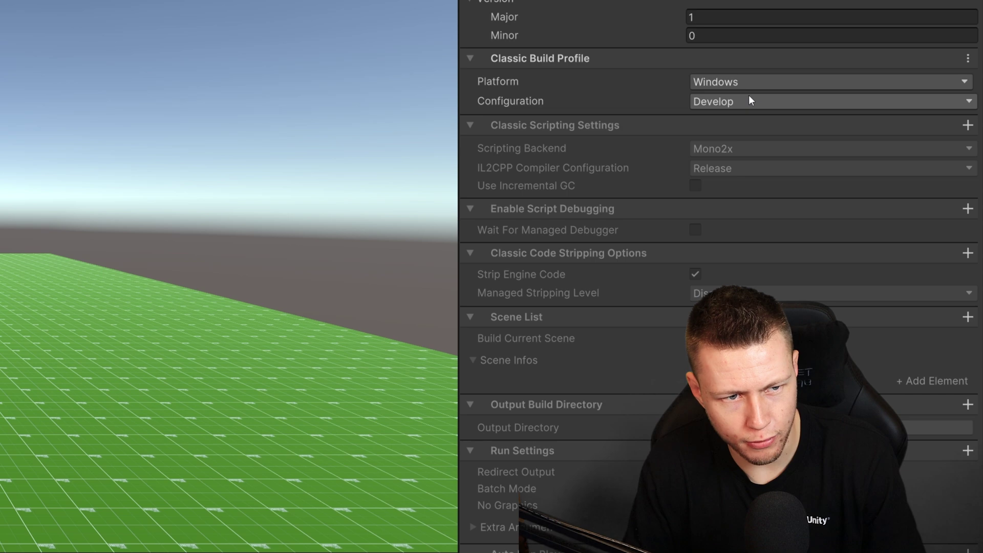
click(749, 99)
click(745, 156)
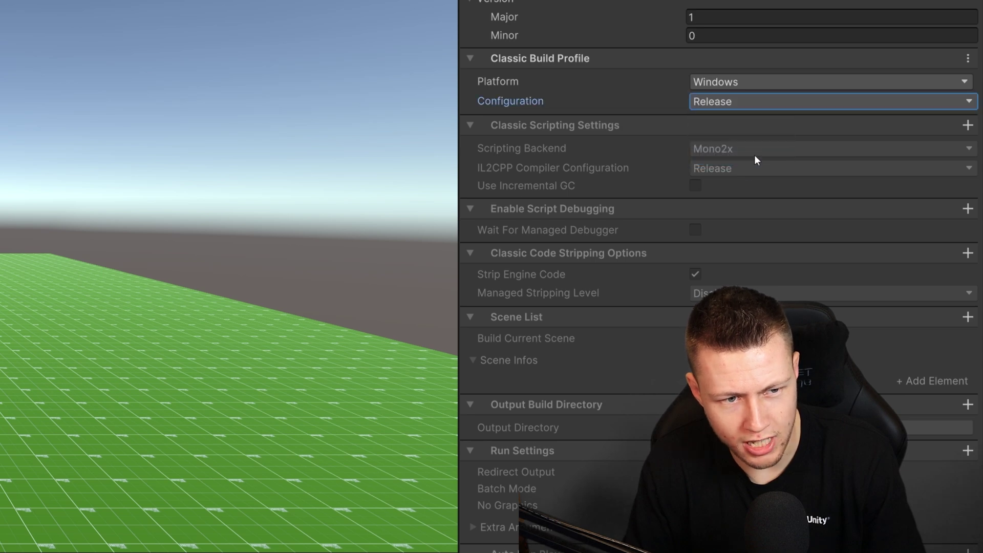
Step: Add a Scene List to ClientConfig containing the Client scene
click(968, 318)
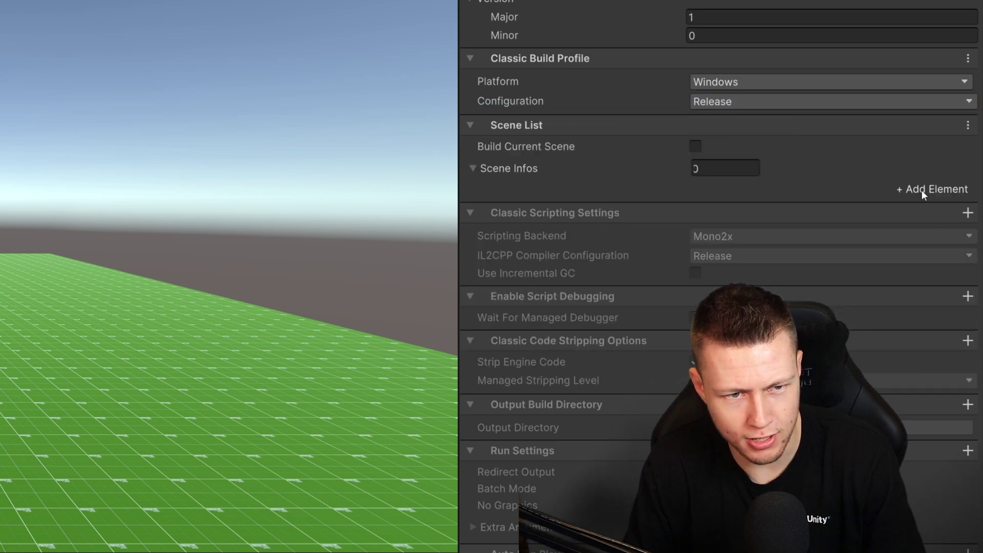
click(928, 189)
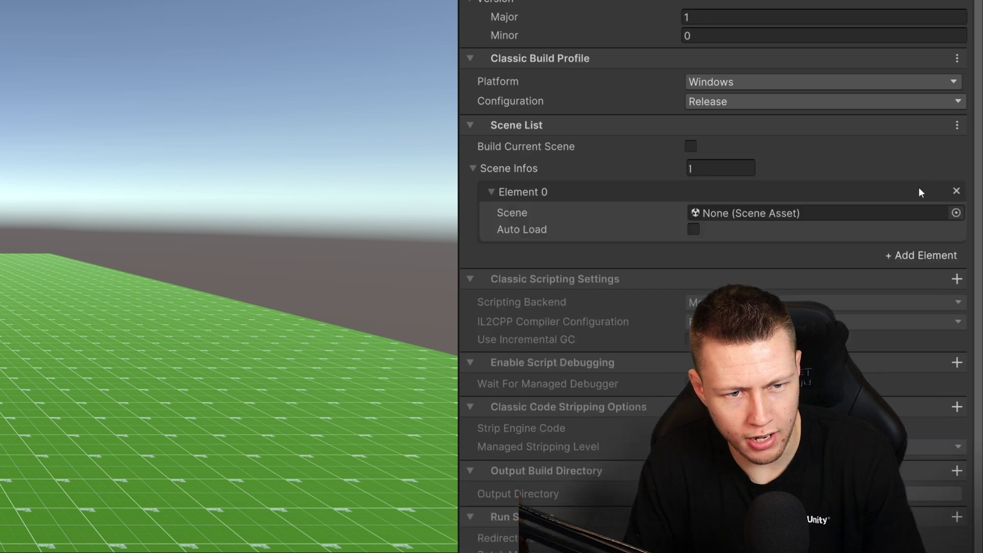
click(953, 213)
double_click(407, 281)
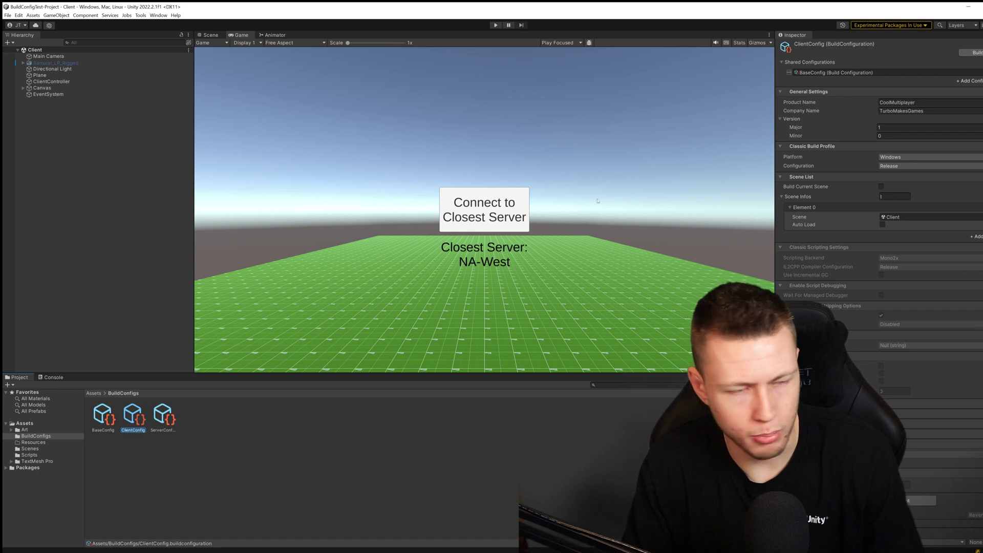
Step: Select ServerConfig to compare its Windows Develop profile and Server scene with ClientConfig
click(163, 415)
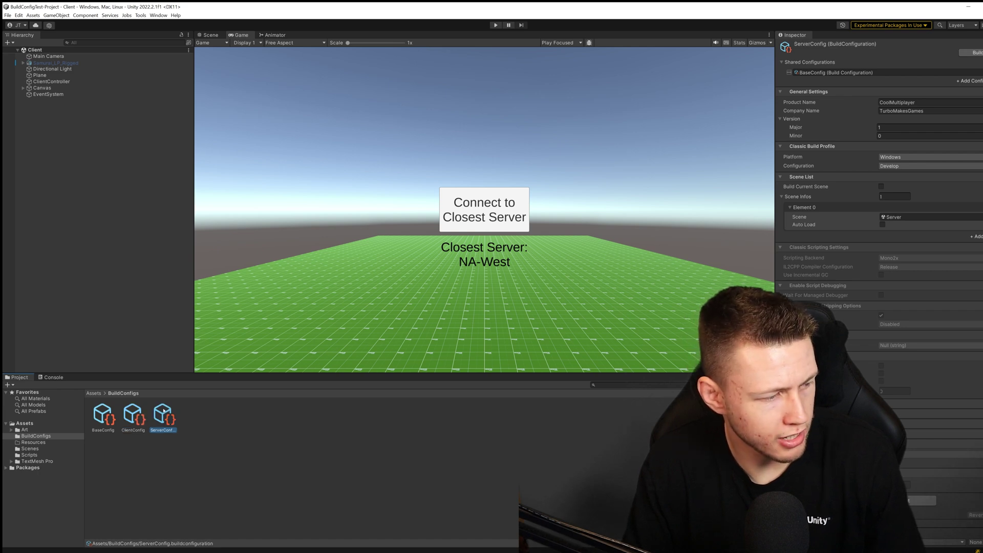